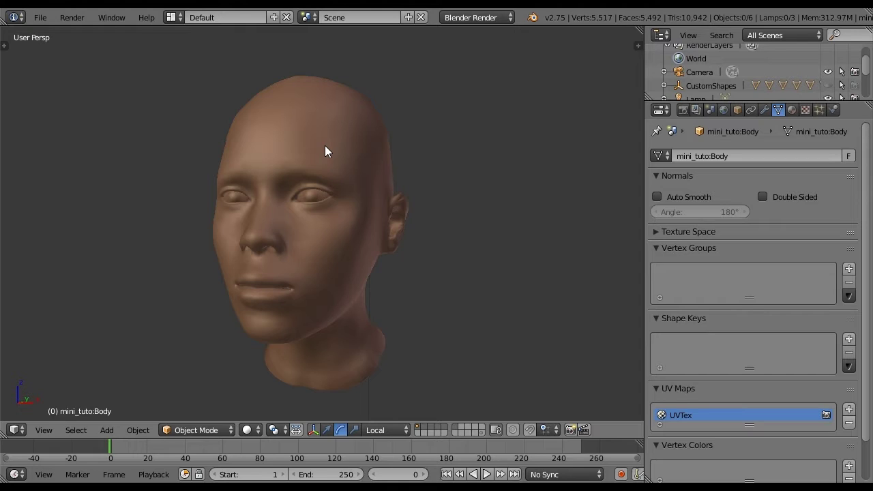
Step: Select the head mesh, add a new particle system to it, and set its type to Hair
{"action": "middle_click_drag", "start_coordinate": [324, 146], "coordinate": [429, 151]}
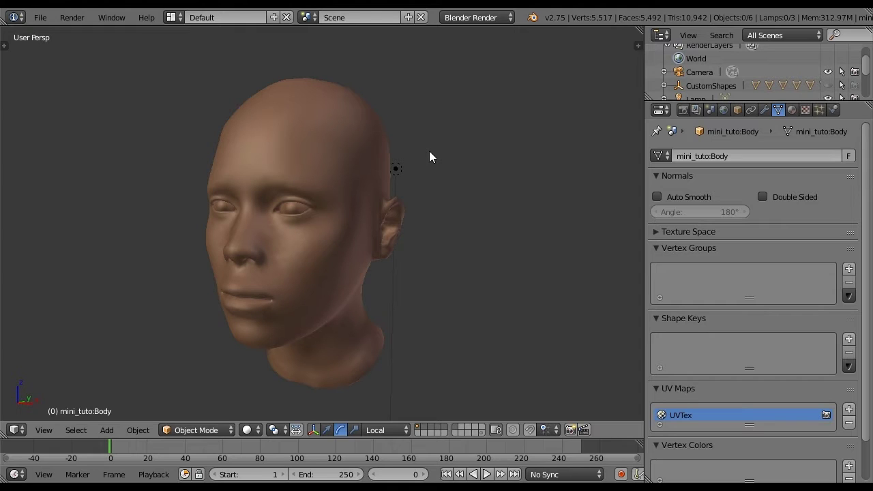
{"action": "middle_click_drag", "start_coordinate": [429, 151], "coordinate": [453, 151]}
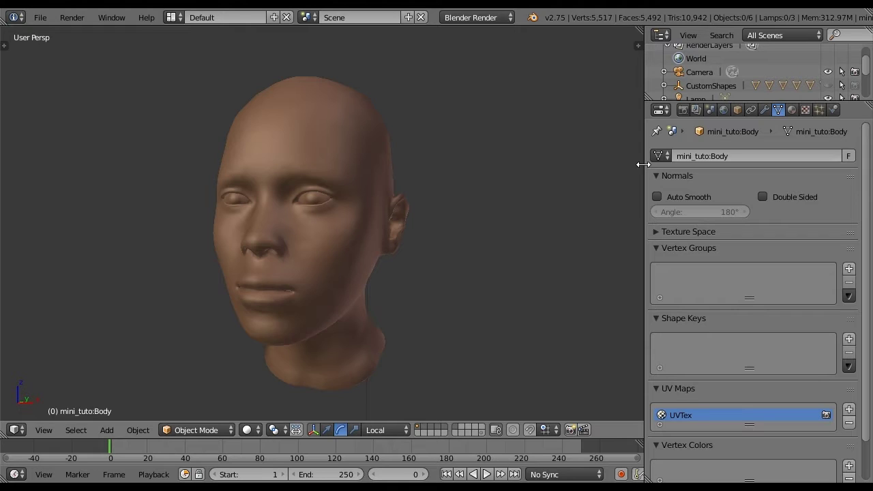
{"action": "key", "text": "a"}
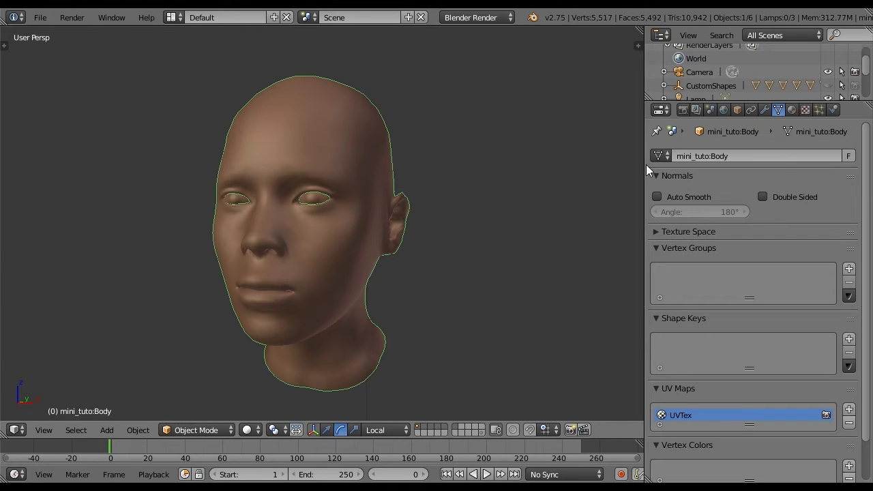
{"action": "left_click", "coordinate": [819, 109]}
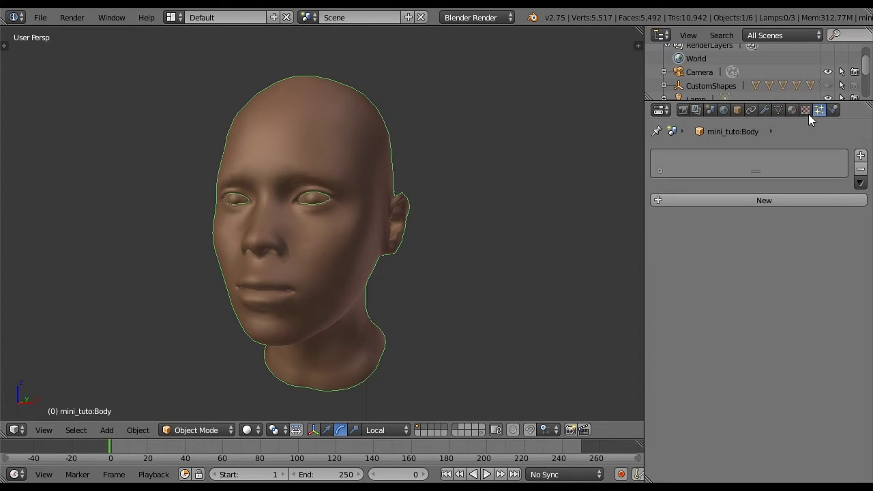
{"action": "left_click", "coordinate": [728, 199]}
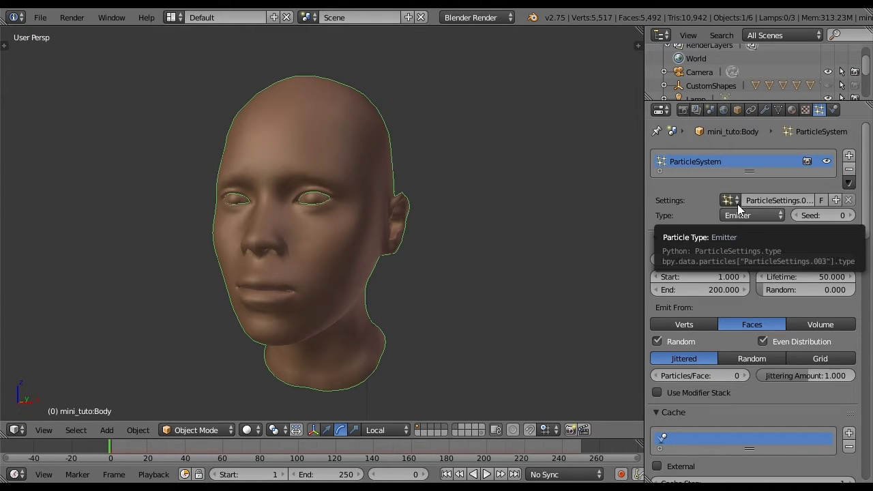
{"action": "left_click", "coordinate": [737, 206]}
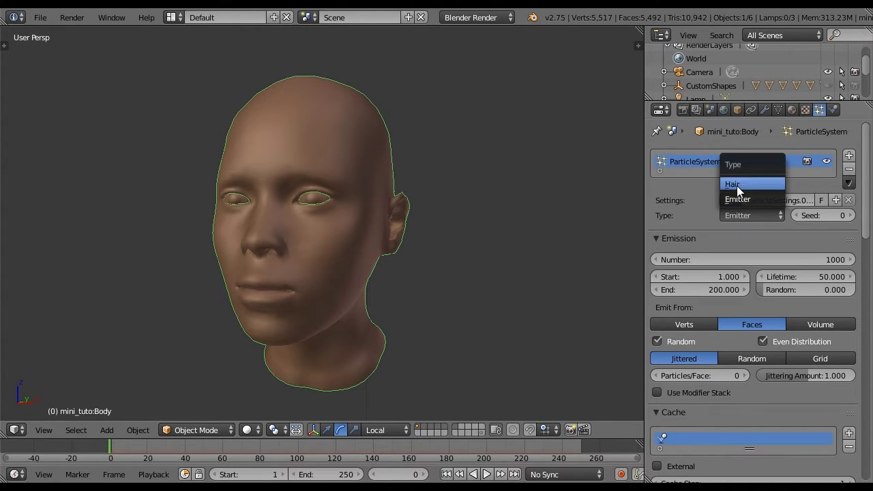
{"action": "left_click", "coordinate": [736, 185]}
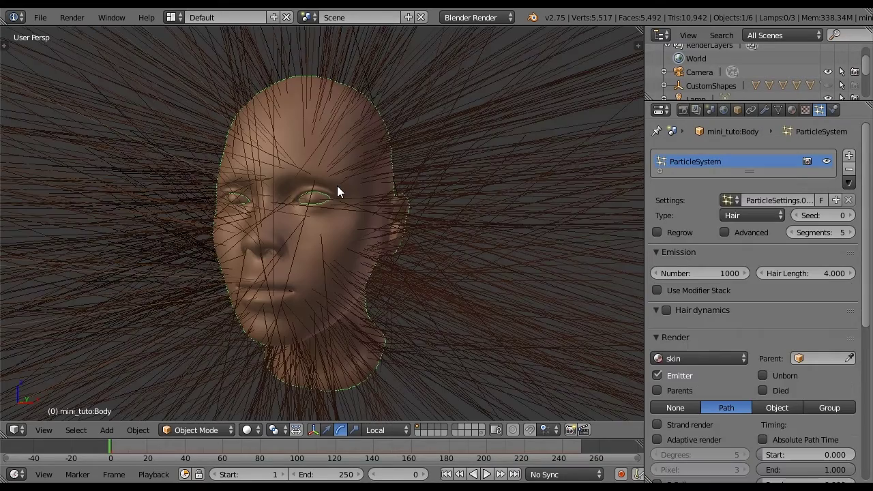
Step: Shorten the particle system's hair length to 1.600
{"action": "scroll", "coordinate": [337, 186], "scroll_direction": "down", "scroll_amount": 4}
{"action": "scroll", "coordinate": [338, 188], "scroll_direction": "down", "scroll_amount": 3}
{"action": "scroll", "coordinate": [338, 188], "scroll_direction": "up", "scroll_amount": 3}
{"action": "scroll", "coordinate": [339, 188], "scroll_direction": "down", "scroll_amount": 1}
{"action": "scroll", "coordinate": [339, 188], "scroll_direction": "up", "scroll_amount": 3}
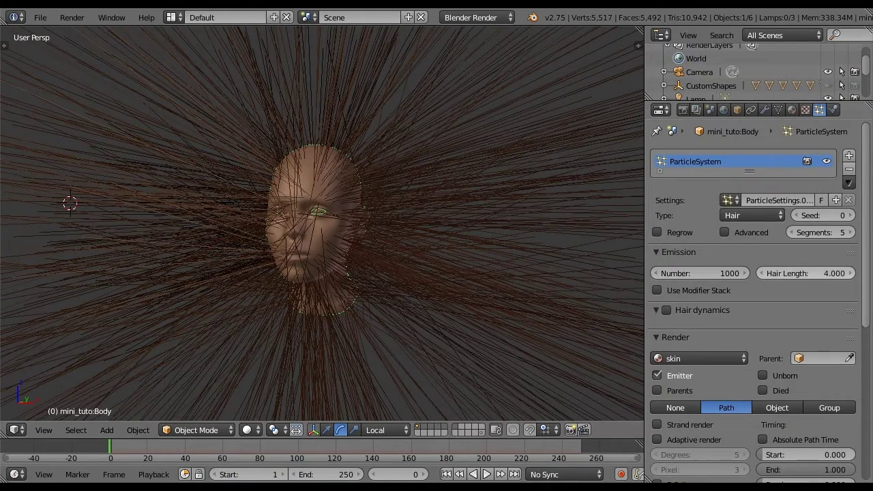
{"action": "left_click_drag", "start_coordinate": [806, 274], "coordinate": [836, 277]}
{"action": "middle_click_drag", "start_coordinate": [452, 220], "coordinate": [536, 220]}
{"action": "left_click_drag", "start_coordinate": [805, 274], "coordinate": [798, 274]}
{"action": "middle_click_drag", "start_coordinate": [212, 212], "coordinate": [372, 178]}
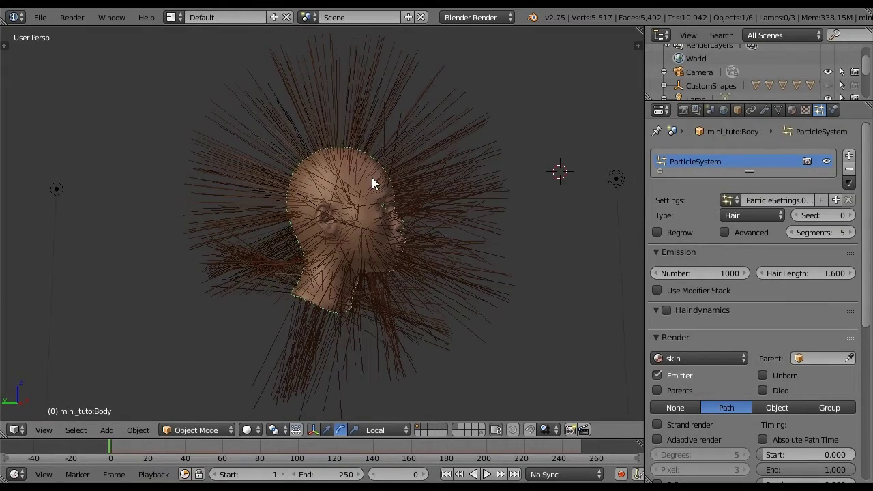
{"action": "scroll", "coordinate": [371, 177], "scroll_direction": "up", "scroll_amount": 2}
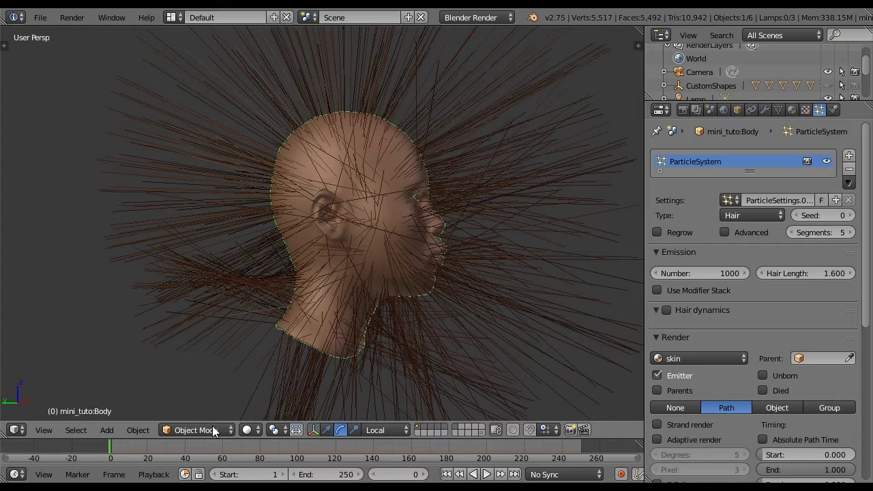
Step: Switch the head to Weight Paint mode, show the brush settings, and set the brush blending mode to Mix
{"action": "left_click", "coordinate": [212, 430]}
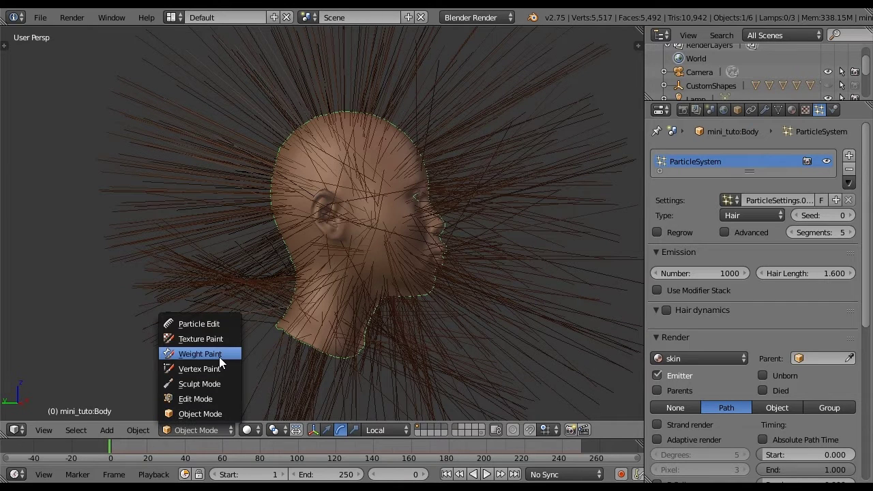
{"action": "left_click", "coordinate": [220, 356]}
{"action": "left_click", "coordinate": [6, 46]}
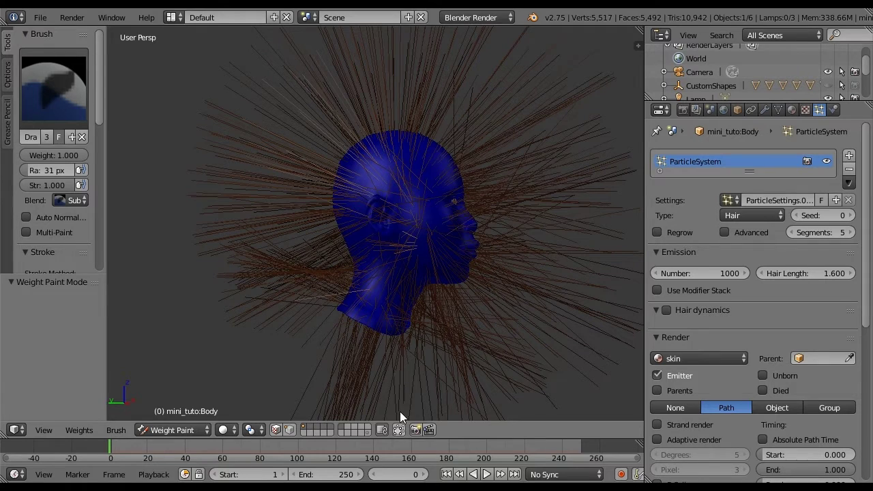
{"action": "left_click_drag", "start_coordinate": [355, 155], "coordinate": [431, 149]}
{"action": "left_click", "coordinate": [73, 198]}
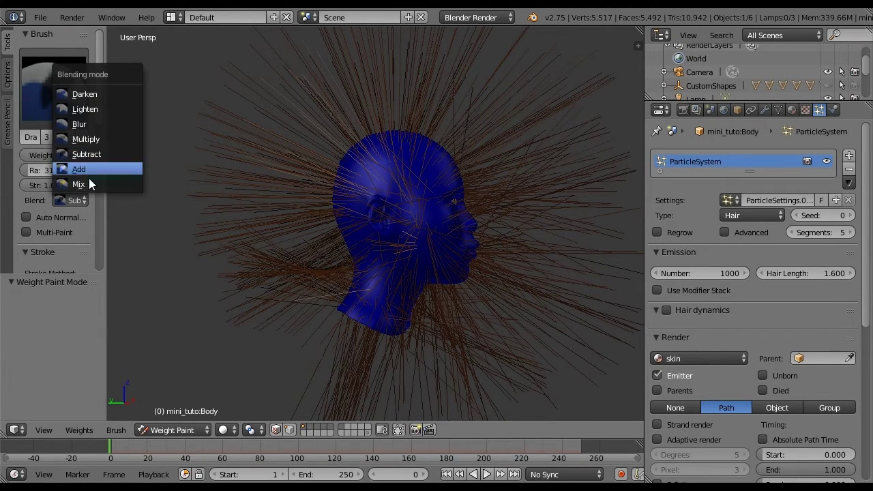
{"action": "left_click", "coordinate": [91, 185]}
Step: Paint full weight over the scalp, covering the crown, both sides and the back of the head
{"action": "mouse_move", "coordinate": [364, 185]}
{"action": "left_mouse_down"}
{"action": "mouse_move", "coordinate": [431, 142]}
{"action": "mouse_move", "coordinate": [334, 164]}
{"action": "mouse_move", "coordinate": [382, 139]}
{"action": "mouse_move", "coordinate": [298, 180]}
{"action": "mouse_move", "coordinate": [434, 201]}
{"action": "mouse_move", "coordinate": [551, 206]}
{"action": "mouse_move", "coordinate": [305, 197]}
{"action": "left_mouse_up"}
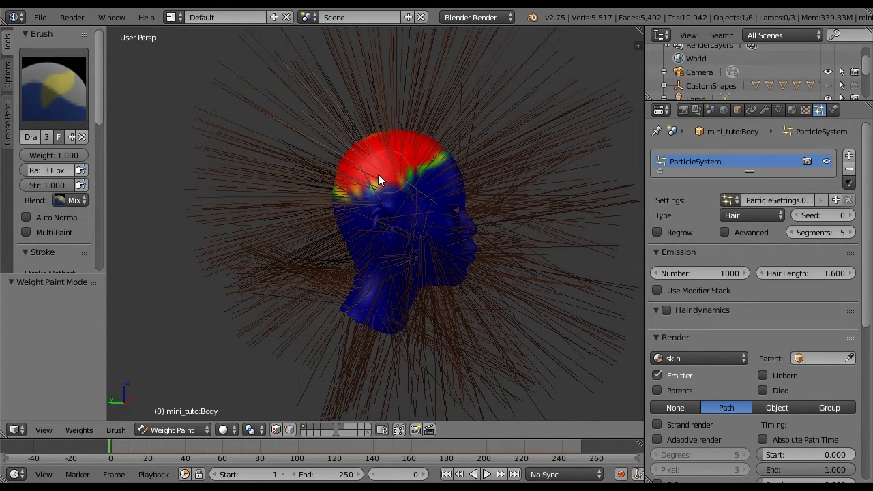
{"action": "mouse_move", "coordinate": [428, 161]}
{"action": "left_mouse_down"}
{"action": "mouse_move", "coordinate": [420, 160]}
{"action": "mouse_move", "coordinate": [438, 147]}
{"action": "mouse_move", "coordinate": [405, 194]}
{"action": "left_mouse_up"}
{"action": "middle_click_drag", "start_coordinate": [340, 200], "coordinate": [524, 209]}
{"action": "left_click_drag", "start_coordinate": [391, 193], "coordinate": [397, 193]}
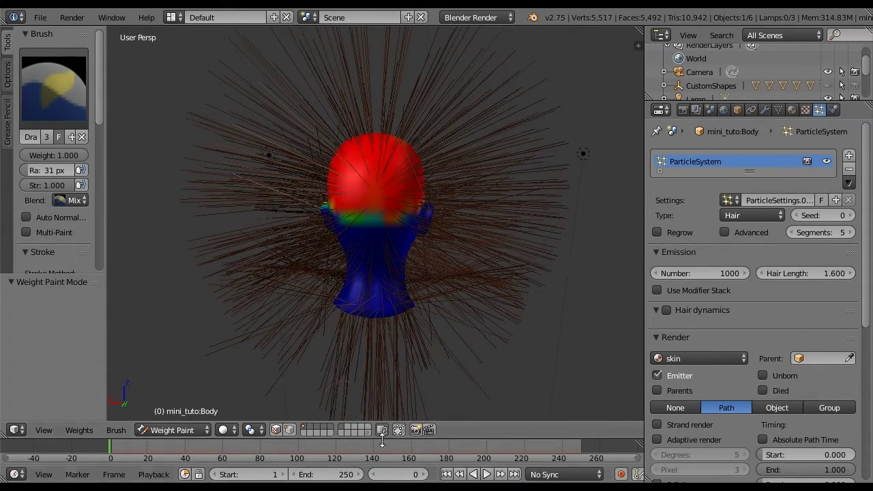
{"action": "middle_click_drag", "start_coordinate": [382, 401], "coordinate": [525, 236]}
Step: Set the brush blending to Subtract and erase excess weight from the face and the side of the head along the hairline
{"action": "left_click", "coordinate": [76, 200]}
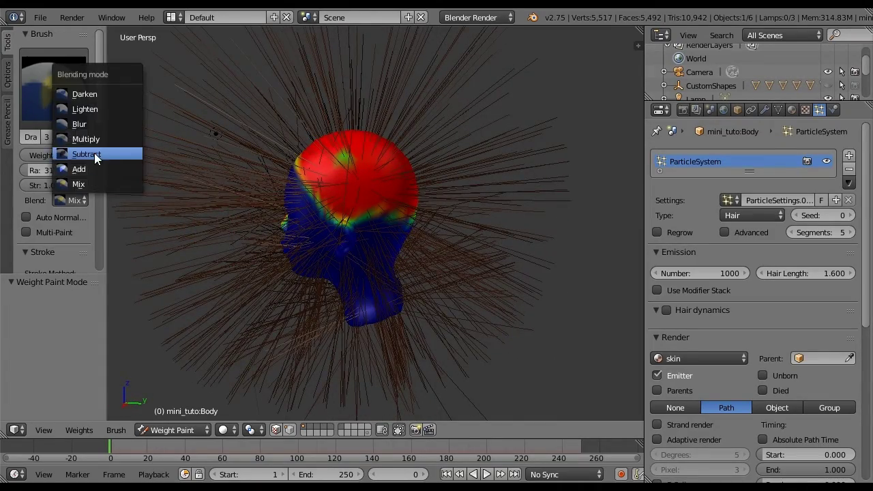
{"action": "left_click", "coordinate": [94, 153]}
{"action": "middle_click_drag", "start_coordinate": [294, 270], "coordinate": [393, 270]}
{"action": "mouse_move", "coordinate": [394, 268]}
{"action": "left_mouse_down"}
{"action": "mouse_move", "coordinate": [379, 284]}
{"action": "mouse_move", "coordinate": [354, 251]}
{"action": "left_mouse_up"}
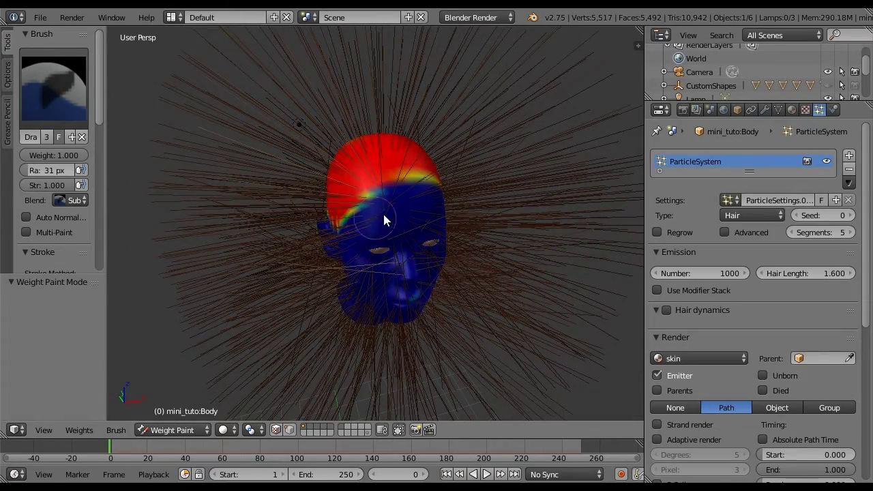
{"action": "middle_click_drag", "start_coordinate": [418, 246], "coordinate": [491, 235]}
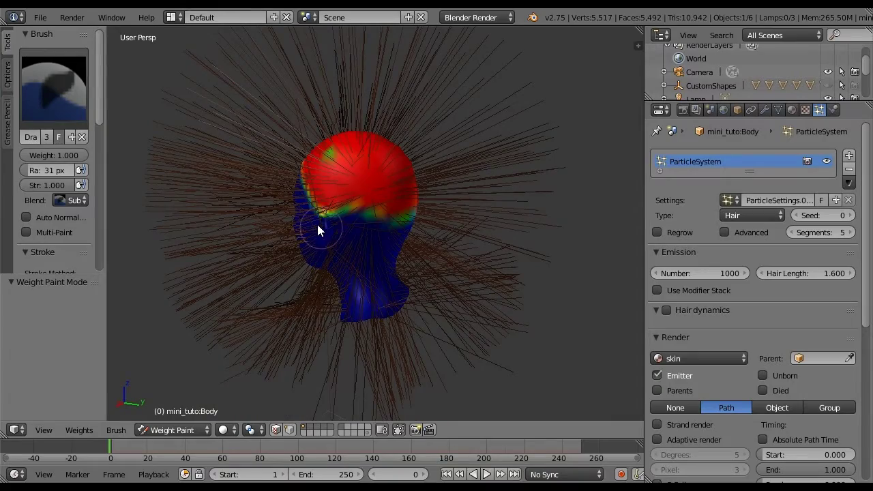
{"action": "mouse_move", "coordinate": [320, 223]}
{"action": "middle_mouse_down"}
{"action": "mouse_move", "coordinate": [331, 249]}
{"action": "mouse_move", "coordinate": [398, 252]}
{"action": "middle_mouse_up"}
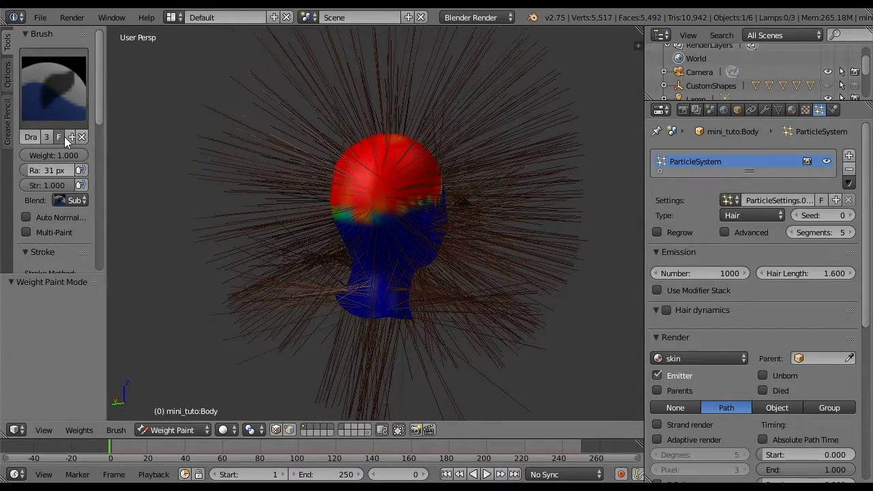
Step: Set the brush blending back to Mix and extend the full-weight area down the back of the head toward the nape
{"action": "left_click", "coordinate": [75, 200]}
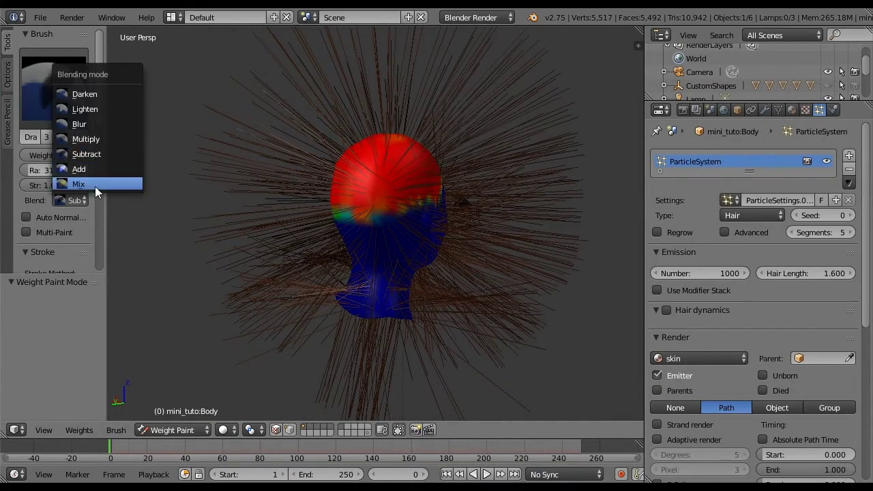
{"action": "left_click", "coordinate": [95, 186]}
{"action": "middle_click_drag", "start_coordinate": [585, 257], "coordinate": [374, 218]}
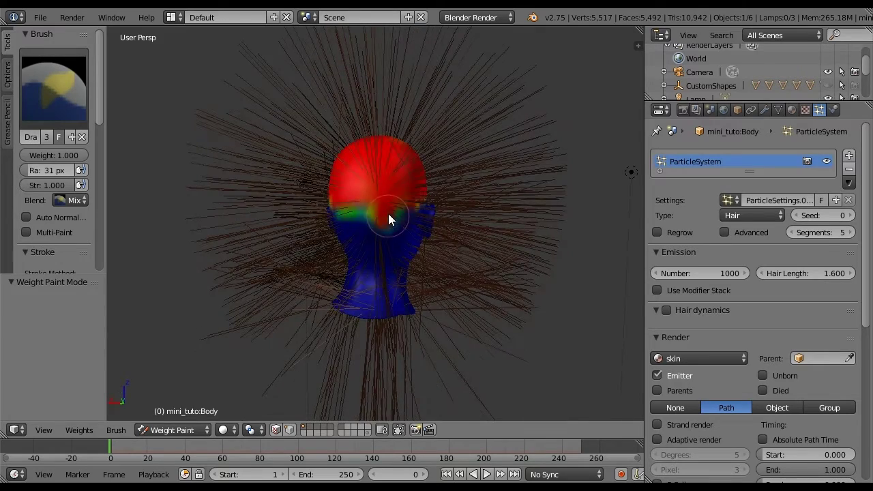
{"action": "middle_click_drag", "start_coordinate": [350, 220], "coordinate": [394, 230]}
{"action": "mouse_move", "coordinate": [394, 225]}
{"action": "left_mouse_down"}
{"action": "mouse_move", "coordinate": [359, 196]}
{"action": "mouse_move", "coordinate": [367, 219]}
{"action": "mouse_move", "coordinate": [343, 204]}
{"action": "mouse_move", "coordinate": [385, 232]}
{"action": "left_mouse_up"}
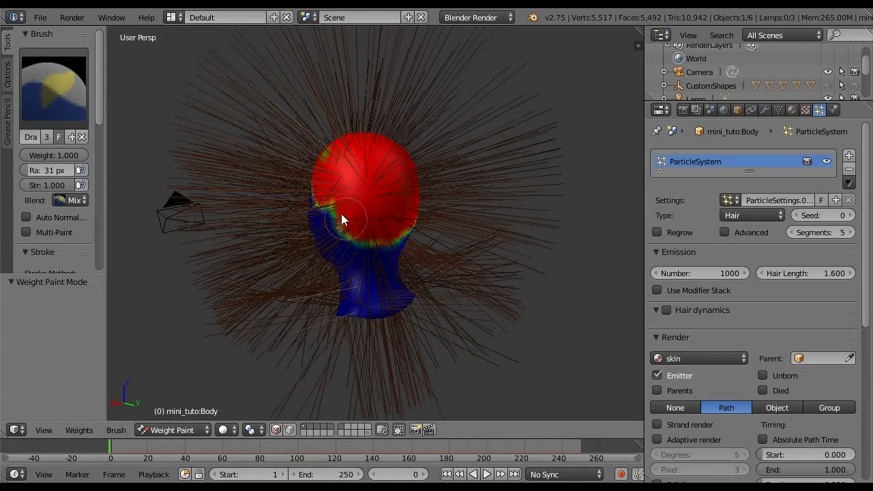
{"action": "middle_click_drag", "start_coordinate": [345, 216], "coordinate": [326, 214]}
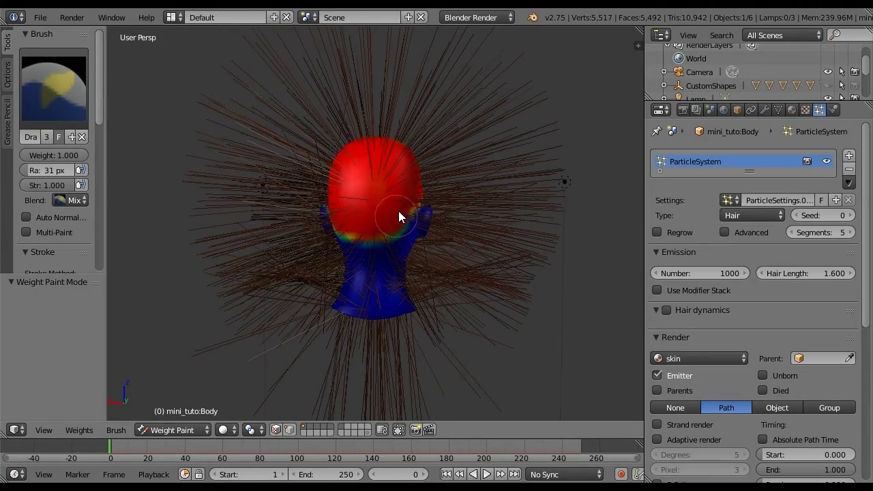
{"action": "mouse_move", "coordinate": [417, 211]}
{"action": "middle_mouse_down"}
{"action": "mouse_move", "coordinate": [225, 247]}
{"action": "mouse_move", "coordinate": [433, 189]}
{"action": "mouse_move", "coordinate": [364, 166]}
{"action": "mouse_move", "coordinate": [361, 142]}
{"action": "mouse_move", "coordinate": [375, 163]}
{"action": "mouse_move", "coordinate": [331, 147]}
{"action": "mouse_move", "coordinate": [386, 145]}
{"action": "mouse_move", "coordinate": [289, 146]}
{"action": "mouse_move", "coordinate": [462, 152]}
{"action": "mouse_move", "coordinate": [455, 151]}
{"action": "middle_mouse_up"}
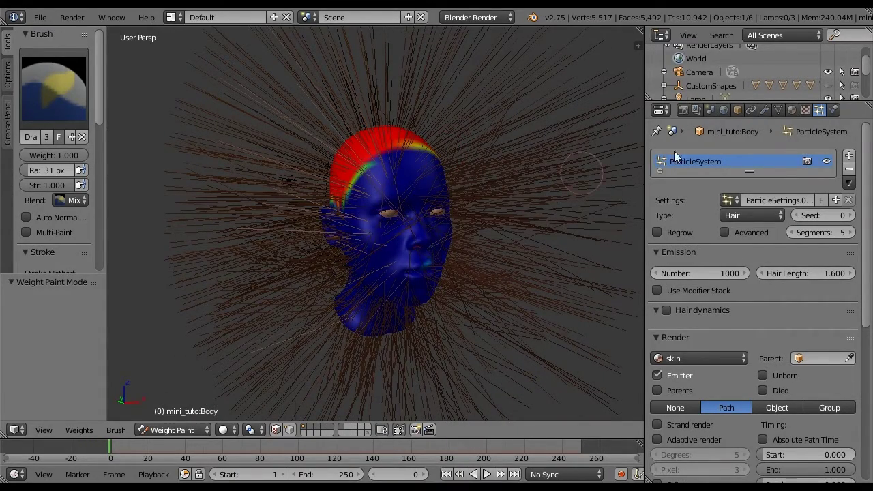
Step: Rename the painted vertex group as scalp
{"action": "left_click", "coordinate": [777, 109]}
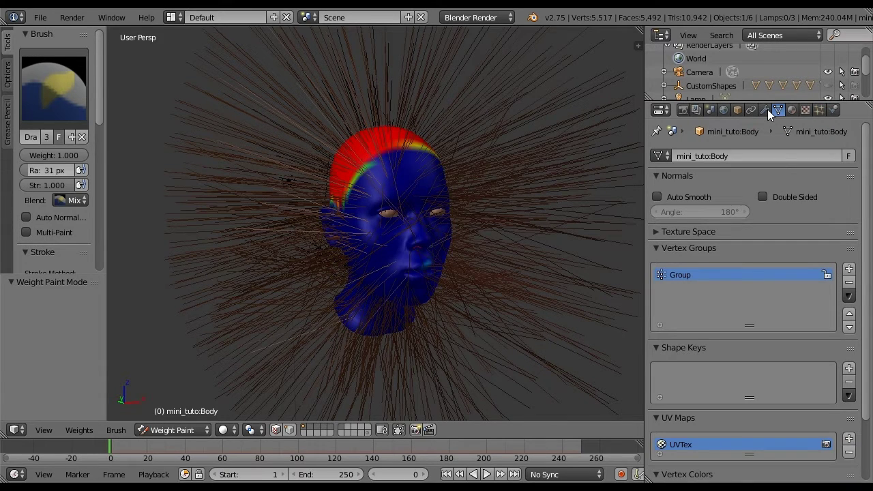
{"action": "double_click", "coordinate": [696, 274]}
{"action": "type", "text": "scalp"}
{"action": "key", "text": "Return"}
Step: Return to Object Mode and set the hair particle number to 400
{"action": "left_click", "coordinate": [194, 426]}
{"action": "left_click", "coordinate": [191, 414]}
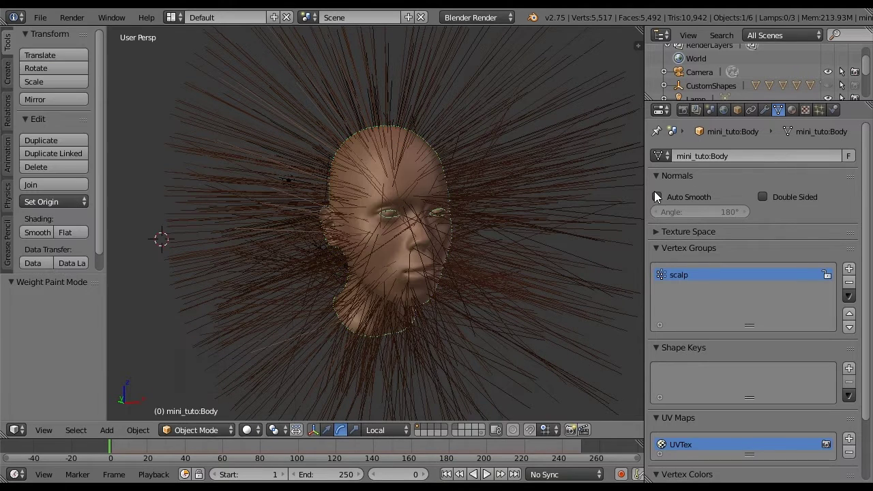
{"action": "left_click", "coordinate": [818, 110]}
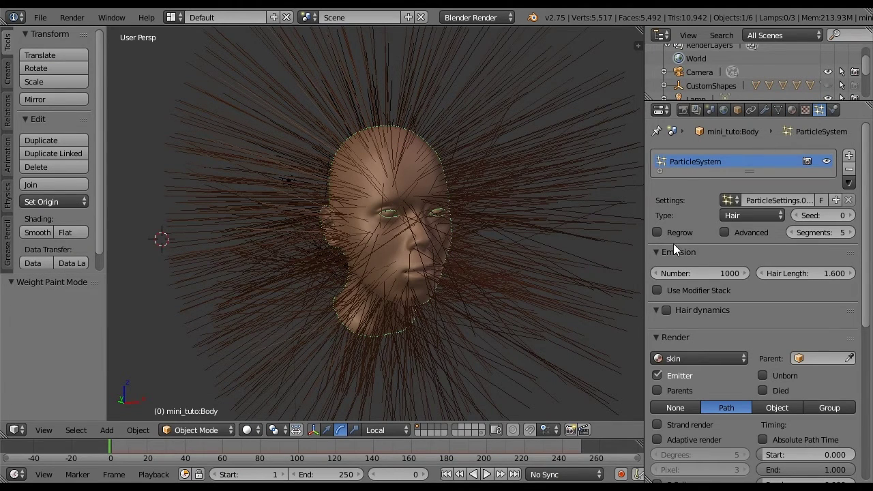
{"action": "left_click", "coordinate": [733, 272]}
{"action": "type", "text": "400"}
{"action": "key", "text": "Return"}
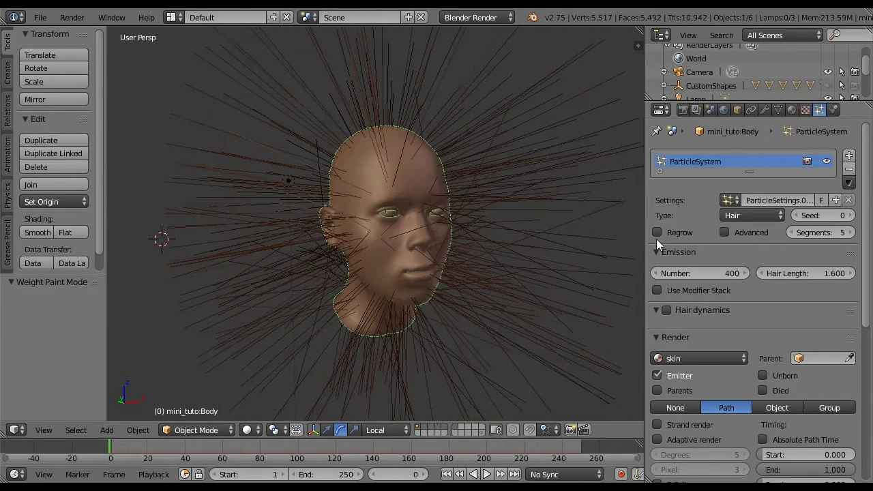
Step: Assign the scalp vertex group to the hair particle density and check the hair distribution from both sides of the head
{"action": "scroll", "coordinate": [802, 335], "scroll_direction": "down", "scroll_amount": 10}
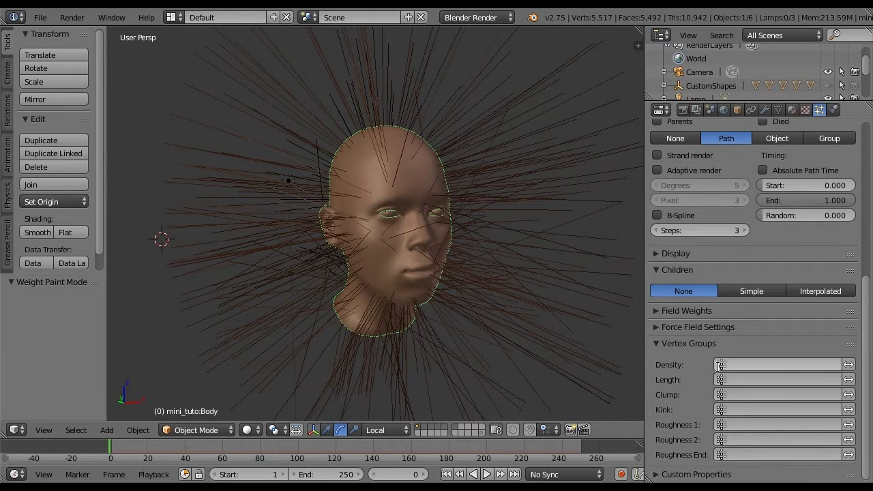
{"action": "left_click", "coordinate": [718, 364]}
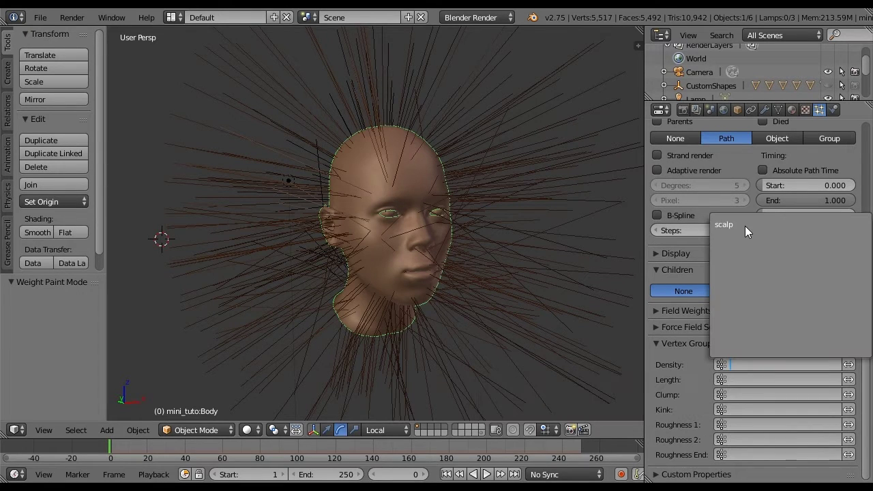
{"action": "key", "text": "Return"}
{"action": "middle_click_drag", "start_coordinate": [470, 240], "coordinate": [266, 244]}
{"action": "scroll", "coordinate": [267, 243], "scroll_direction": "up", "scroll_amount": 2}
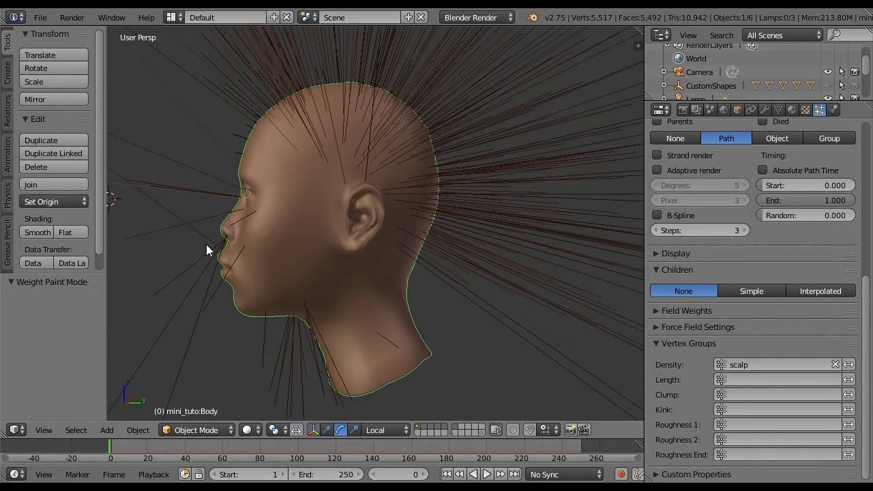
{"action": "scroll", "coordinate": [208, 249], "scroll_direction": "down", "scroll_amount": 2}
{"action": "middle_click_drag", "start_coordinate": [214, 250], "coordinate": [436, 247]}
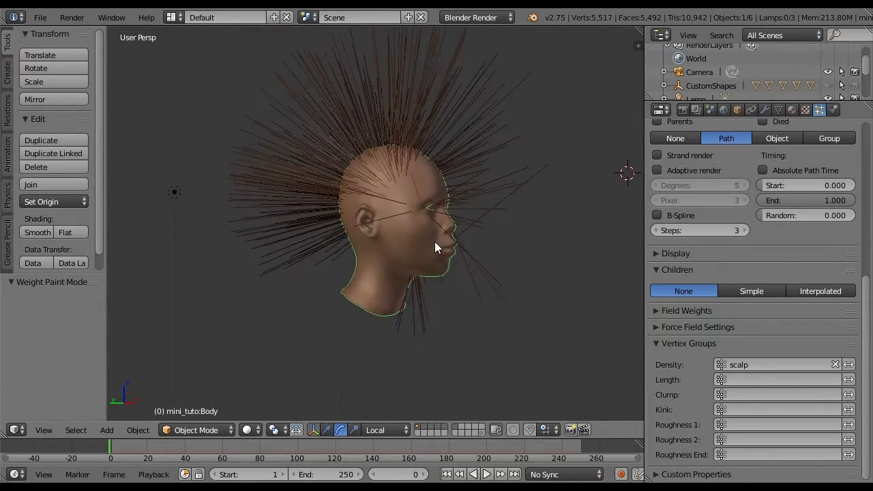
Step: Switch the head to Particle Edit mode and trim stray hairs off the face with the Cut brush
{"action": "left_click", "coordinate": [197, 429]}
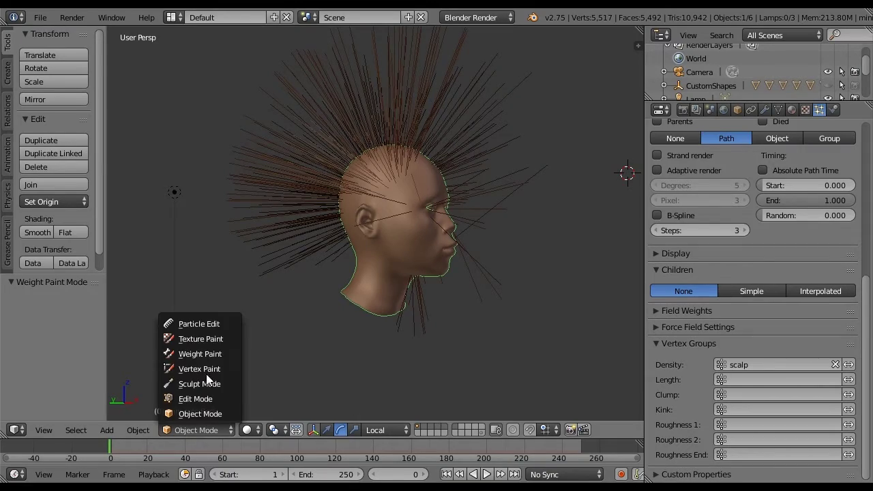
{"action": "left_click", "coordinate": [207, 323]}
{"action": "mouse_move", "coordinate": [324, 212]}
{"action": "middle_mouse_down"}
{"action": "mouse_move", "coordinate": [177, 219]}
{"action": "mouse_move", "coordinate": [277, 228]}
{"action": "mouse_move", "coordinate": [205, 198]}
{"action": "middle_mouse_up"}
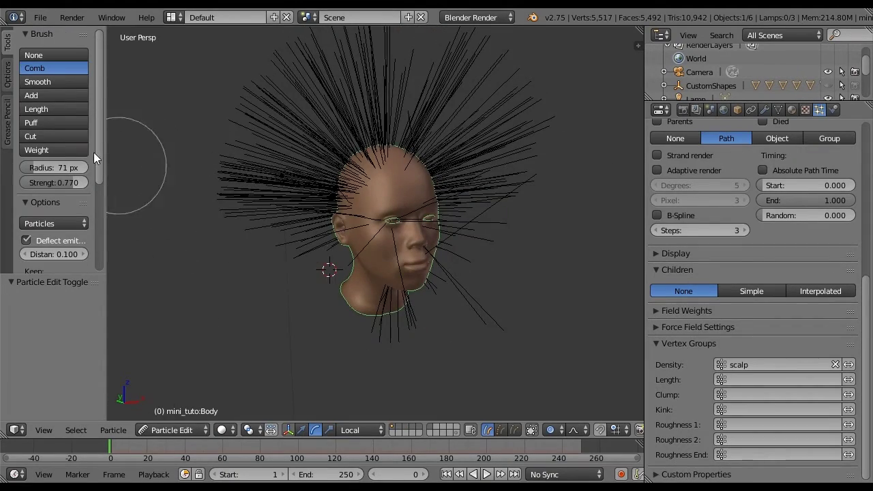
{"action": "left_click", "coordinate": [59, 138]}
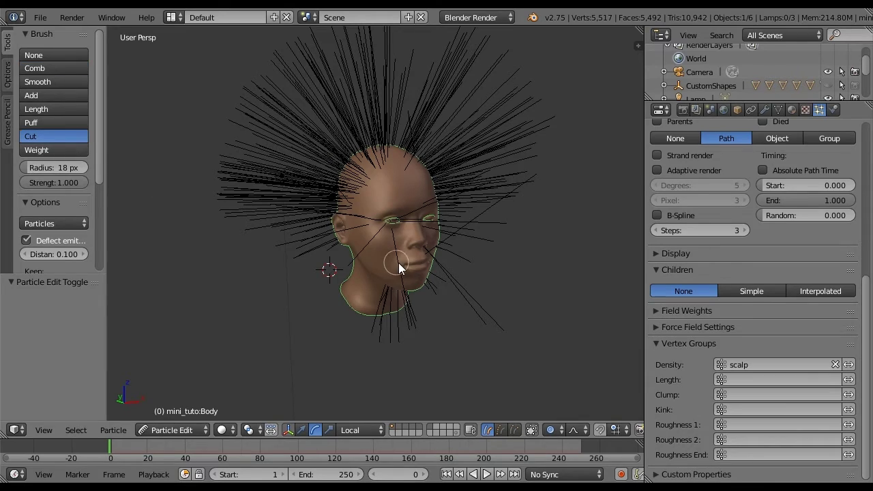
{"action": "middle_click_drag", "start_coordinate": [398, 262], "coordinate": [424, 273]}
{"action": "mouse_move", "coordinate": [424, 273]}
{"action": "left_mouse_down"}
{"action": "mouse_move", "coordinate": [409, 235]}
{"action": "mouse_move", "coordinate": [386, 241]}
{"action": "left_mouse_up"}
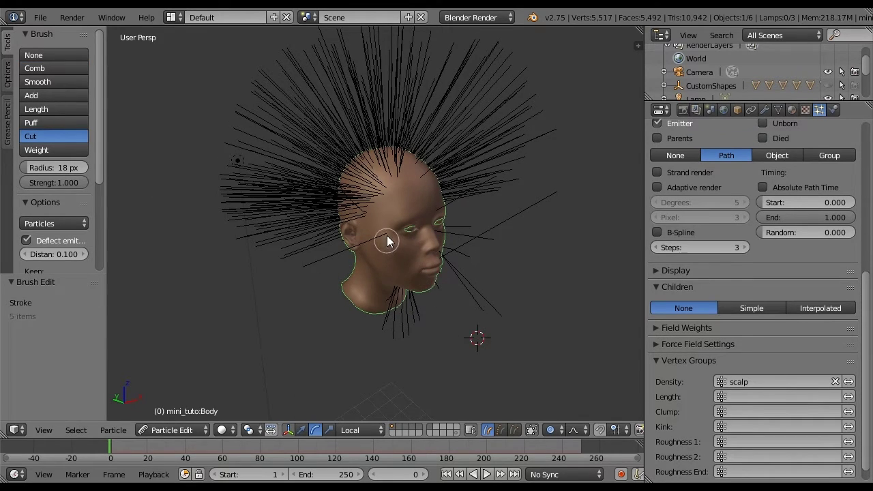
Step: Cut the remaining stray hairs under the chin and around both sides of the face
{"action": "middle_click_drag", "start_coordinate": [441, 301], "coordinate": [332, 305]}
{"action": "mouse_move", "coordinate": [332, 305]}
{"action": "left_mouse_down"}
{"action": "mouse_move", "coordinate": [318, 265]}
{"action": "mouse_move", "coordinate": [350, 238]}
{"action": "mouse_move", "coordinate": [382, 275]}
{"action": "mouse_move", "coordinate": [357, 295]}
{"action": "mouse_move", "coordinate": [401, 287]}
{"action": "left_mouse_up"}
{"action": "mouse_move", "coordinate": [402, 287]}
{"action": "middle_mouse_down"}
{"action": "mouse_move", "coordinate": [444, 270]}
{"action": "mouse_move", "coordinate": [439, 258]}
{"action": "mouse_move", "coordinate": [407, 265]}
{"action": "mouse_move", "coordinate": [351, 255]}
{"action": "middle_mouse_up"}
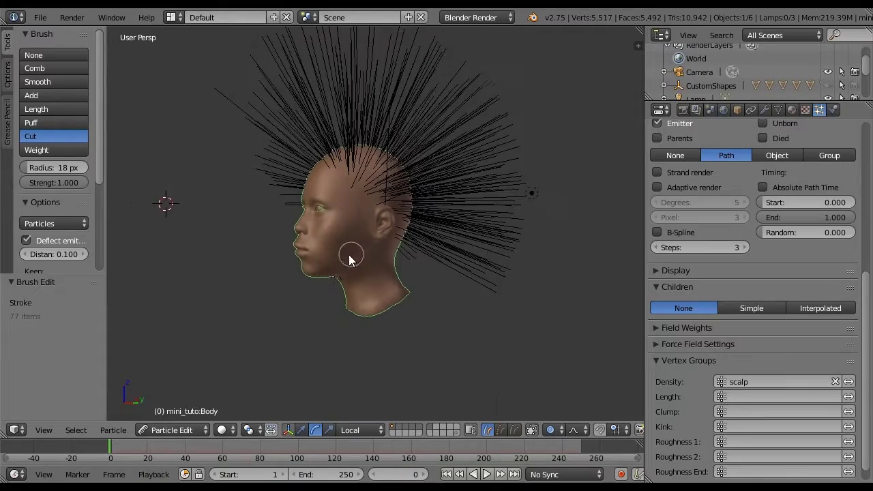
{"action": "mouse_move", "coordinate": [333, 285]}
{"action": "middle_mouse_down"}
{"action": "mouse_move", "coordinate": [461, 260]}
{"action": "mouse_move", "coordinate": [560, 265]}
{"action": "mouse_move", "coordinate": [453, 288]}
{"action": "mouse_move", "coordinate": [335, 356]}
{"action": "mouse_move", "coordinate": [492, 334]}
{"action": "mouse_move", "coordinate": [449, 360]}
{"action": "mouse_move", "coordinate": [401, 330]}
{"action": "mouse_move", "coordinate": [357, 289]}
{"action": "mouse_move", "coordinate": [381, 245]}
{"action": "middle_mouse_up"}
{"action": "mouse_move", "coordinate": [405, 273]}
{"action": "middle_mouse_down"}
{"action": "mouse_move", "coordinate": [374, 271]}
{"action": "mouse_move", "coordinate": [458, 276]}
{"action": "middle_mouse_up"}
{"action": "middle_click_drag", "start_coordinate": [446, 239], "coordinate": [418, 235]}
{"action": "left_click_drag", "start_coordinate": [384, 203], "coordinate": [387, 201]}
{"action": "middle_click_drag", "start_coordinate": [346, 229], "coordinate": [361, 209]}
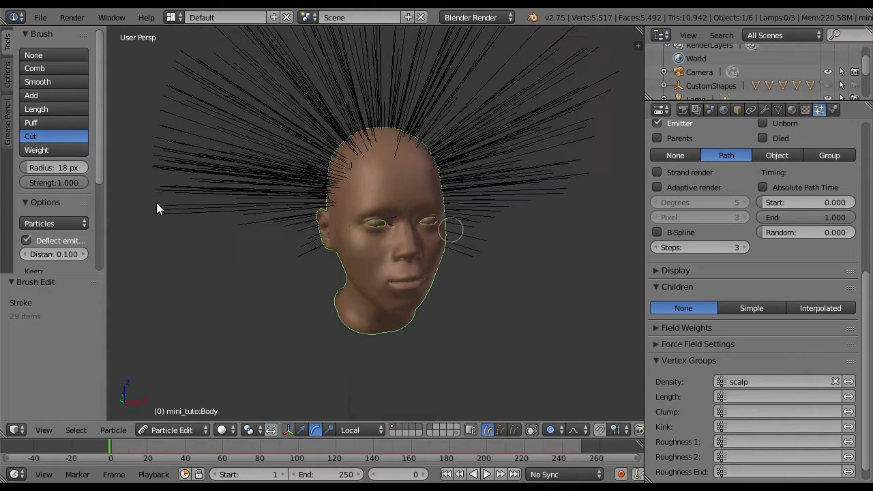
Step: Add new hair strands along the front hairline and temple using the Add brush with a 7 px radius
{"action": "left_click", "coordinate": [44, 69]}
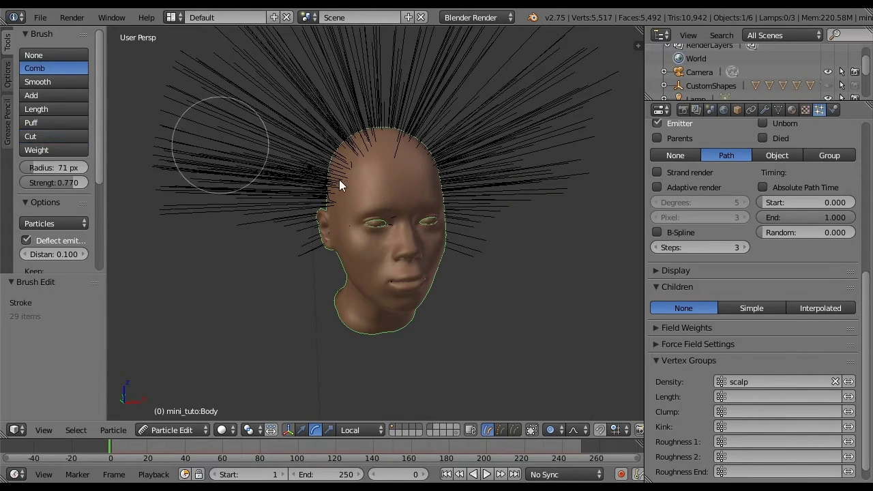
{"action": "left_click", "coordinate": [44, 96]}
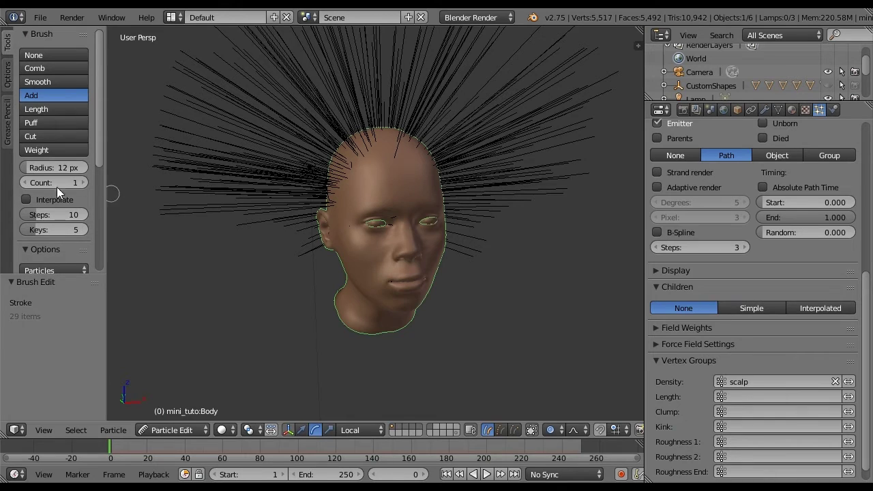
{"action": "mouse_move", "coordinate": [380, 155]}
{"action": "left_mouse_down"}
{"action": "mouse_move", "coordinate": [343, 167]}
{"action": "mouse_move", "coordinate": [417, 157]}
{"action": "left_mouse_up"}
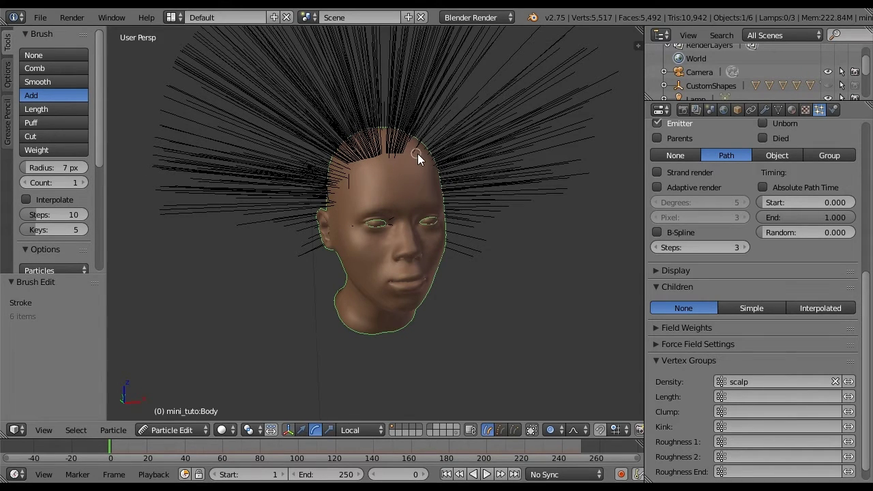
{"action": "middle_click_drag", "start_coordinate": [342, 191], "coordinate": [410, 199]}
{"action": "left_click", "coordinate": [399, 186]}
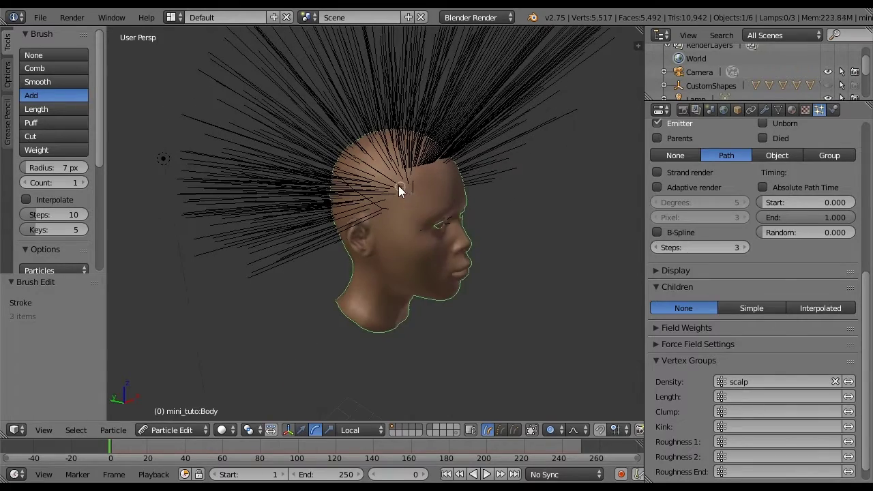
Step: Thin out the strands along the front hairline with the Cut brush, checking from several angles
{"action": "left_click", "coordinate": [46, 136]}
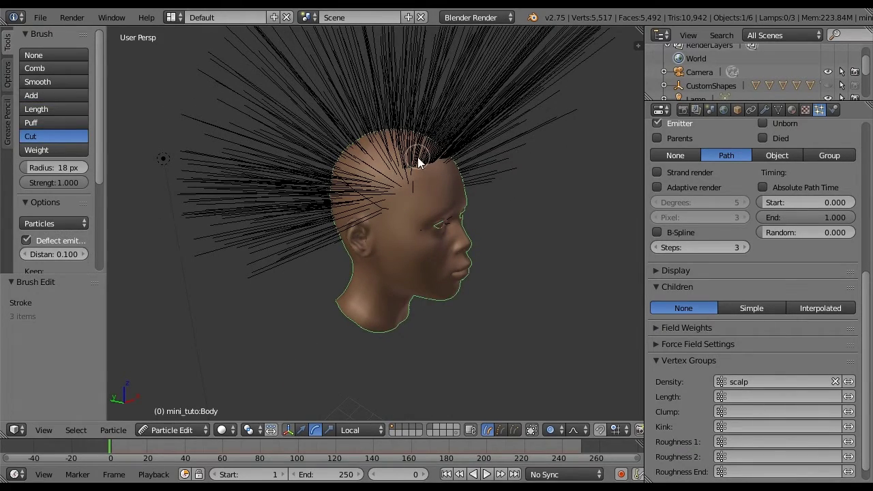
{"action": "left_click_drag", "start_coordinate": [419, 162], "coordinate": [437, 160]}
{"action": "mouse_move", "coordinate": [437, 160]}
{"action": "middle_mouse_down"}
{"action": "mouse_move", "coordinate": [397, 179]}
{"action": "mouse_move", "coordinate": [372, 176]}
{"action": "middle_mouse_up"}
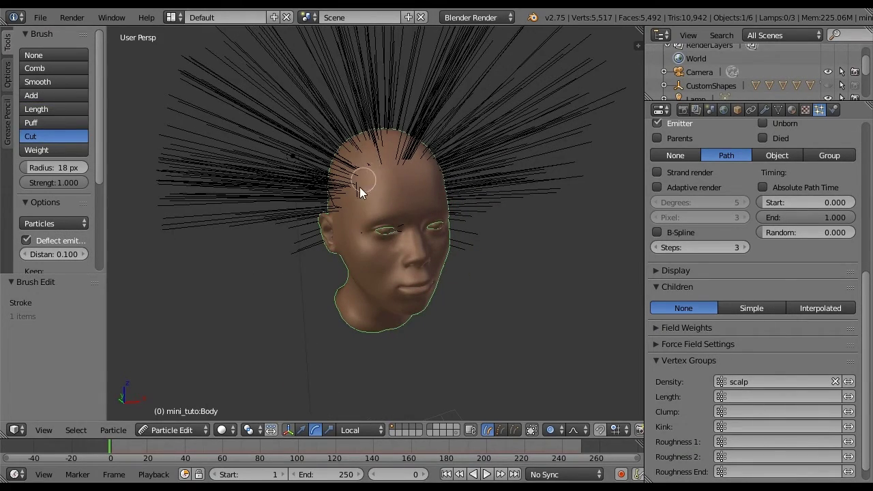
{"action": "middle_click_drag", "start_coordinate": [366, 219], "coordinate": [410, 193]}
{"action": "mouse_move", "coordinate": [421, 227]}
{"action": "middle_mouse_down"}
{"action": "mouse_move", "coordinate": [353, 271]}
{"action": "mouse_move", "coordinate": [427, 278]}
{"action": "mouse_move", "coordinate": [433, 223]}
{"action": "middle_mouse_up"}
{"action": "middle_click_drag", "start_coordinate": [396, 255], "coordinate": [320, 263]}
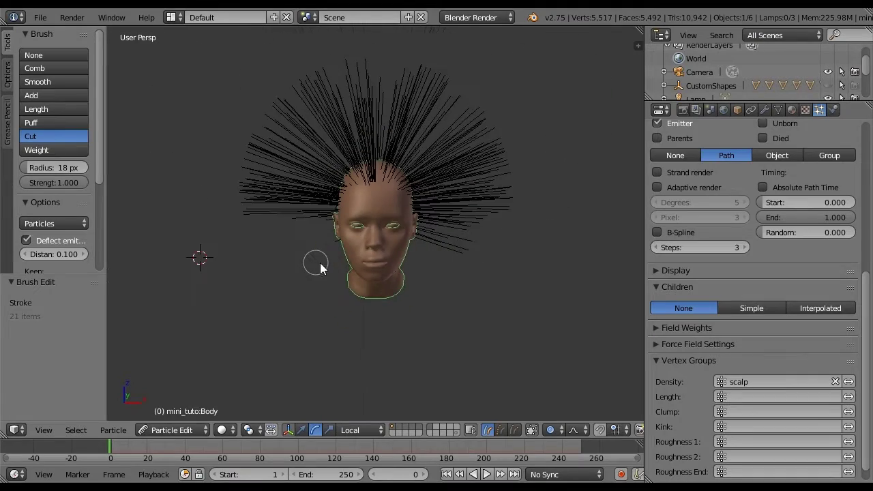
{"action": "middle_click_drag", "start_coordinate": [382, 249], "coordinate": [487, 247]}
Step: Comb the hair backward over the head and down toward the nape in the right side view
{"action": "left_click", "coordinate": [68, 69]}
{"action": "mouse_move", "coordinate": [302, 209]}
{"action": "middle_mouse_down"}
{"action": "mouse_move", "coordinate": [314, 270]}
{"action": "mouse_move", "coordinate": [255, 247]}
{"action": "mouse_move", "coordinate": [260, 226]}
{"action": "middle_mouse_up"}
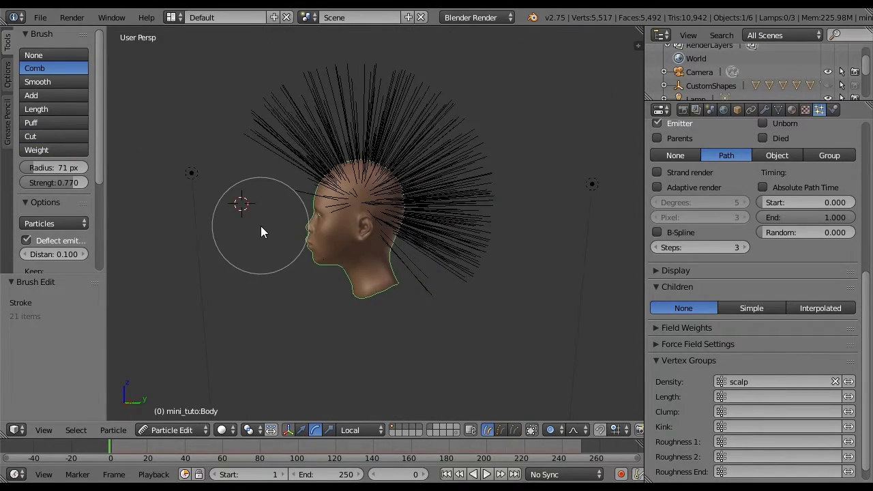
{"action": "key", "text": "KP_3"}
{"action": "mouse_move", "coordinate": [272, 141]}
{"action": "left_mouse_down"}
{"action": "mouse_move", "coordinate": [384, 87]}
{"action": "mouse_move", "coordinate": [457, 128]}
{"action": "mouse_move", "coordinate": [469, 318]}
{"action": "left_mouse_up"}
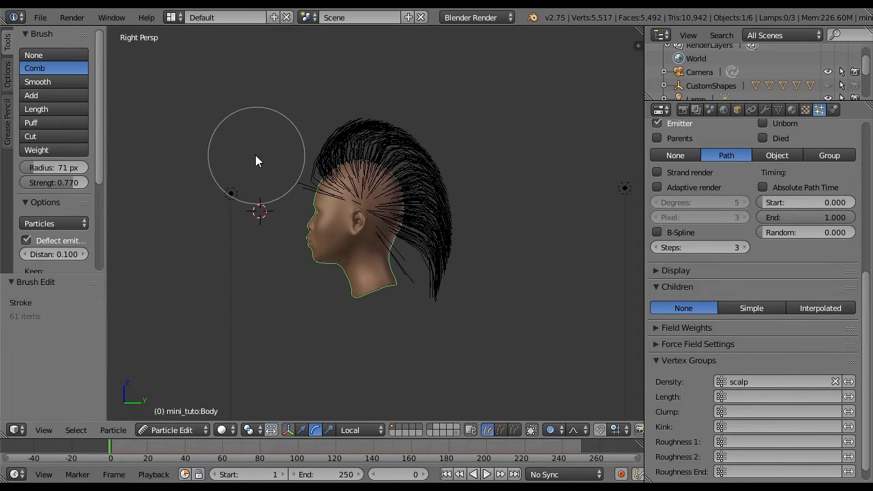
{"action": "mouse_move", "coordinate": [330, 112]}
{"action": "left_mouse_down"}
{"action": "mouse_move", "coordinate": [419, 103]}
{"action": "mouse_move", "coordinate": [468, 185]}
{"action": "mouse_move", "coordinate": [464, 302]}
{"action": "left_mouse_up"}
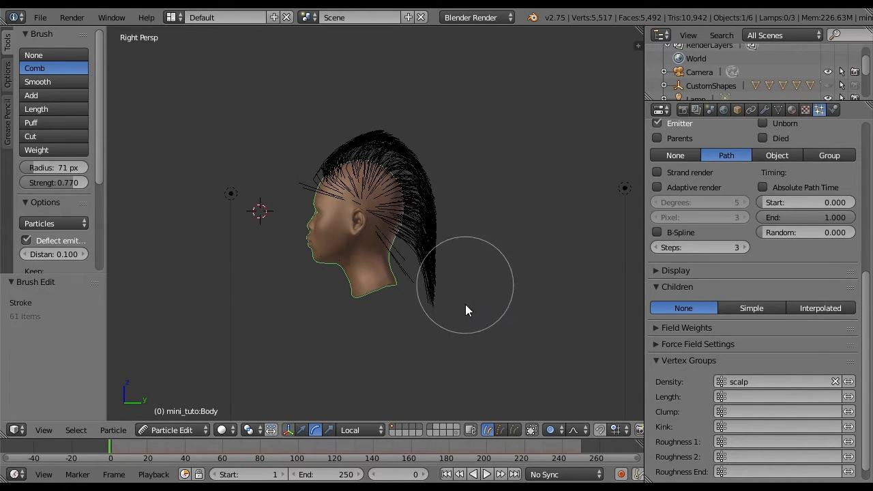
{"action": "key", "text": "ctrl+z"}
Step: Comb the hair down on both sides of the head in the front view and turn off limiting to visible hairs
{"action": "key", "text": "KP_1"}
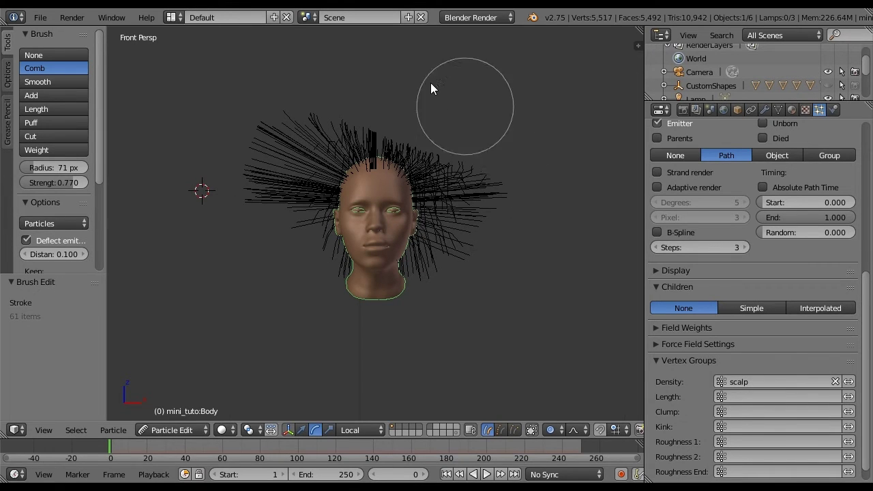
{"action": "mouse_move", "coordinate": [464, 134]}
{"action": "left_mouse_down"}
{"action": "mouse_move", "coordinate": [468, 195]}
{"action": "mouse_move", "coordinate": [452, 298]}
{"action": "mouse_move", "coordinate": [491, 324]}
{"action": "left_mouse_up"}
{"action": "mouse_move", "coordinate": [318, 82]}
{"action": "left_mouse_down"}
{"action": "mouse_move", "coordinate": [287, 168]}
{"action": "mouse_move", "coordinate": [308, 300]}
{"action": "left_mouse_up"}
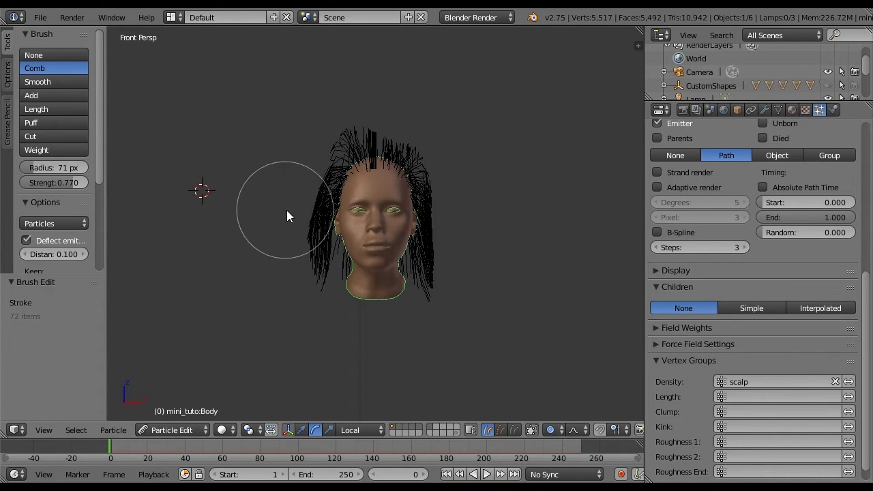
{"action": "key", "text": "ctrl+z"}
{"action": "left_click", "coordinate": [531, 431]}
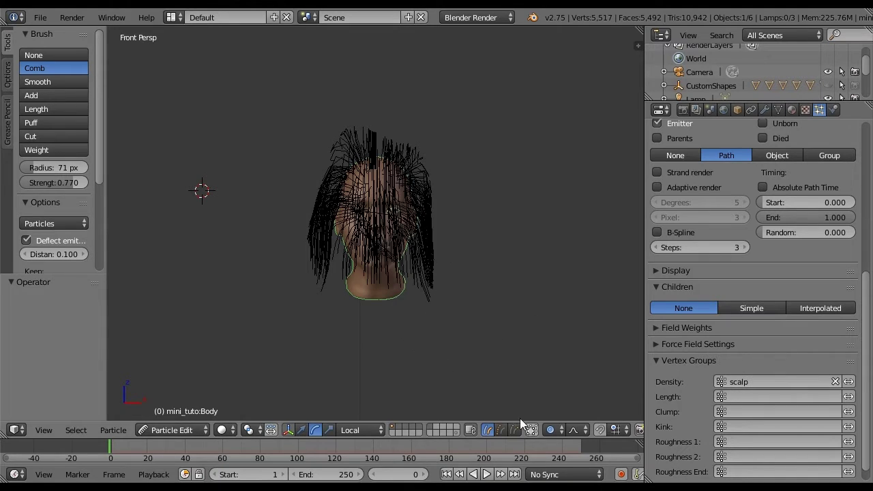
{"action": "mouse_move", "coordinate": [237, 151]}
{"action": "left_mouse_down"}
{"action": "mouse_move", "coordinate": [278, 202]}
{"action": "mouse_move", "coordinate": [285, 234]}
{"action": "mouse_move", "coordinate": [277, 277]}
{"action": "left_mouse_up"}
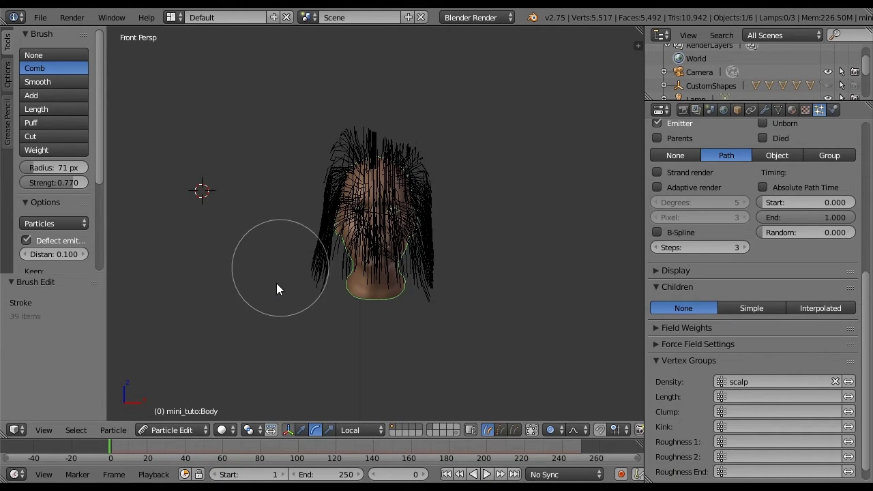
Step: Comb the back of the hair downward behind the head in the left side view
{"action": "key", "text": "KP_3"}
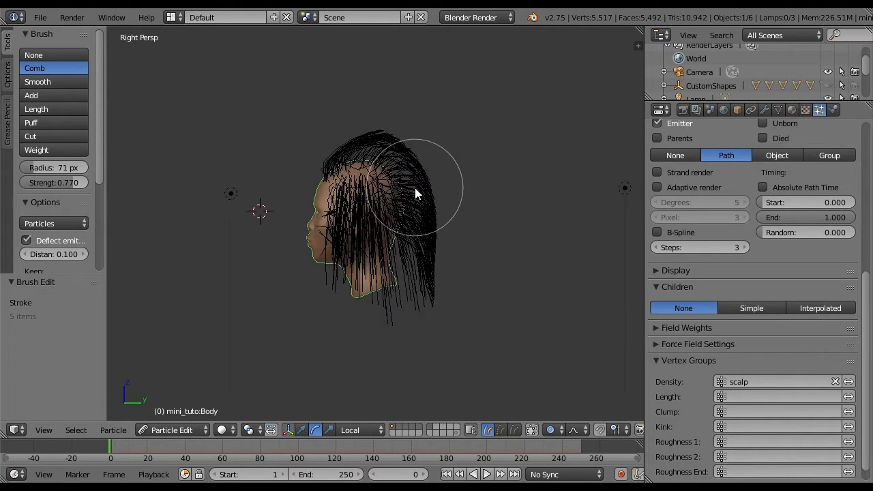
{"action": "key", "text": "ctrl+KP_3"}
{"action": "mouse_move", "coordinate": [368, 82]}
{"action": "left_mouse_down"}
{"action": "mouse_move", "coordinate": [306, 117]}
{"action": "mouse_move", "coordinate": [280, 167]}
{"action": "mouse_move", "coordinate": [282, 226]}
{"action": "mouse_move", "coordinate": [304, 257]}
{"action": "left_mouse_up"}
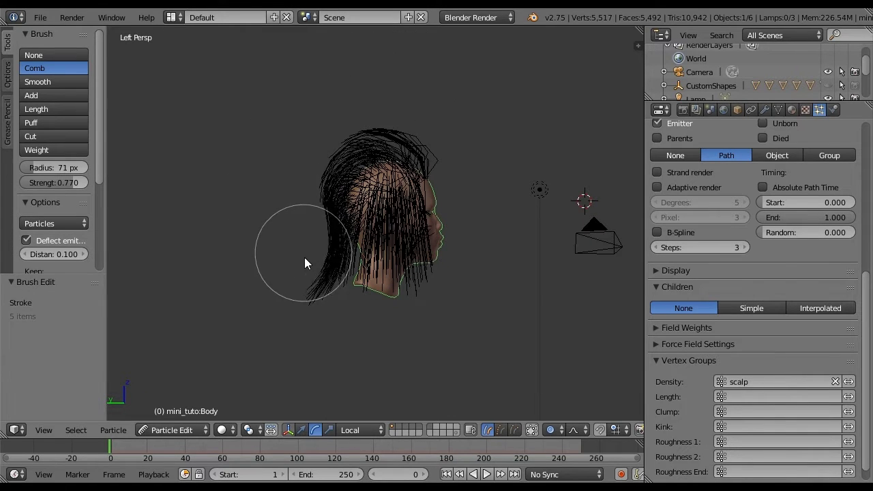
Step: Return to Object Mode and convert the ParticleSystem 1 modifier on the head to mesh
{"action": "left_click", "coordinate": [183, 431]}
{"action": "left_click", "coordinate": [183, 417]}
{"action": "middle_click_drag", "start_coordinate": [482, 253], "coordinate": [362, 160]}
{"action": "scroll", "coordinate": [361, 161], "scroll_direction": "up", "scroll_amount": 2}
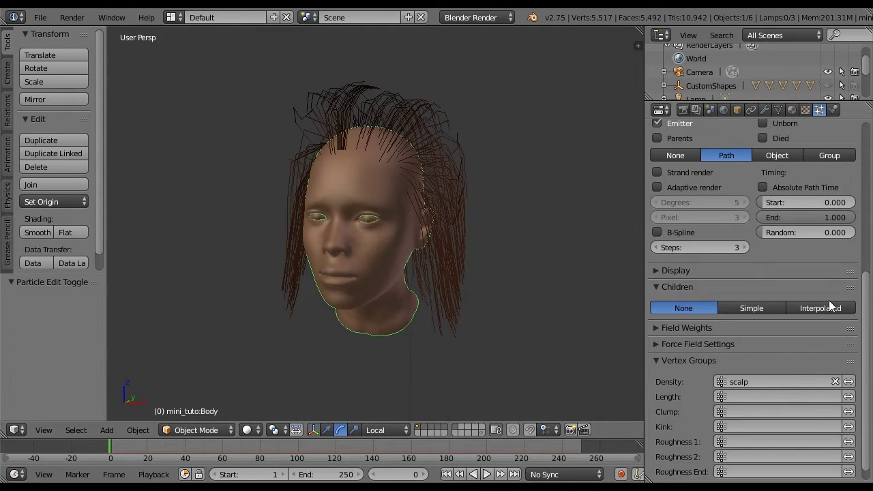
{"action": "scroll", "coordinate": [829, 300], "scroll_direction": "up", "scroll_amount": 7}
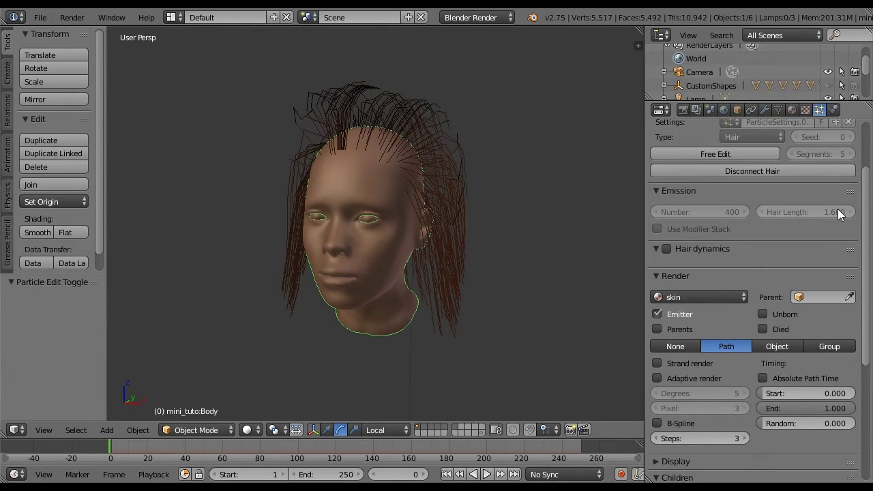
{"action": "scroll", "coordinate": [839, 214], "scroll_direction": "up", "scroll_amount": 2}
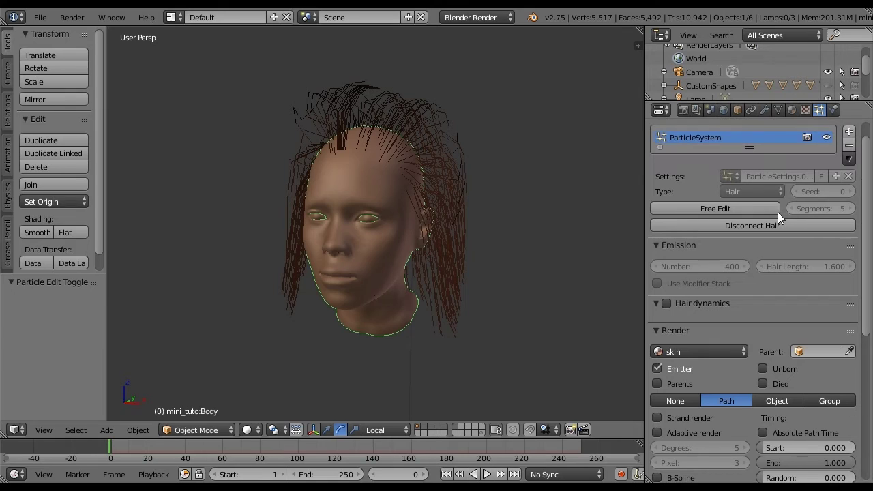
{"action": "left_click", "coordinate": [764, 110]}
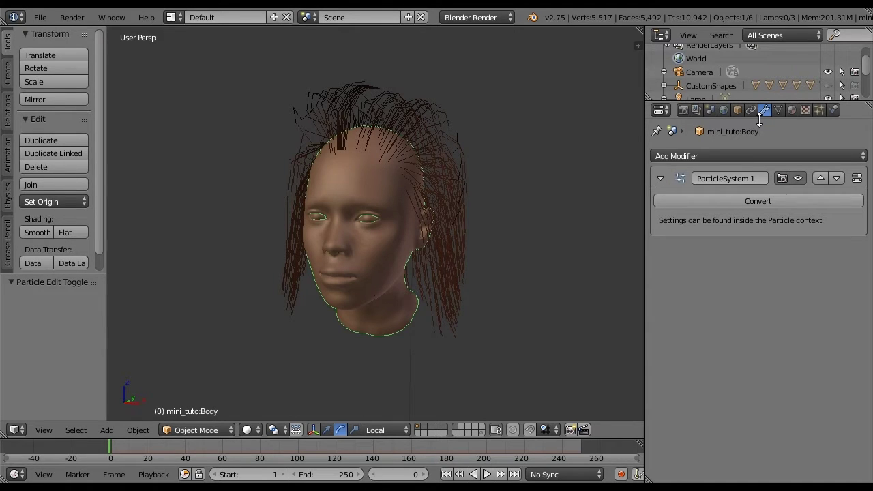
{"action": "left_click", "coordinate": [752, 200]}
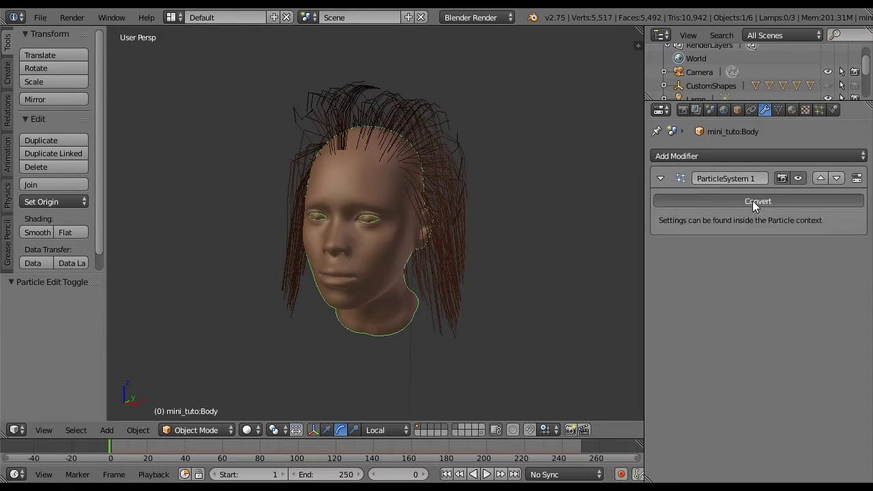
Step: Select the converted hair mesh and enter Edit Mode
{"action": "right_click", "coordinate": [358, 190]}
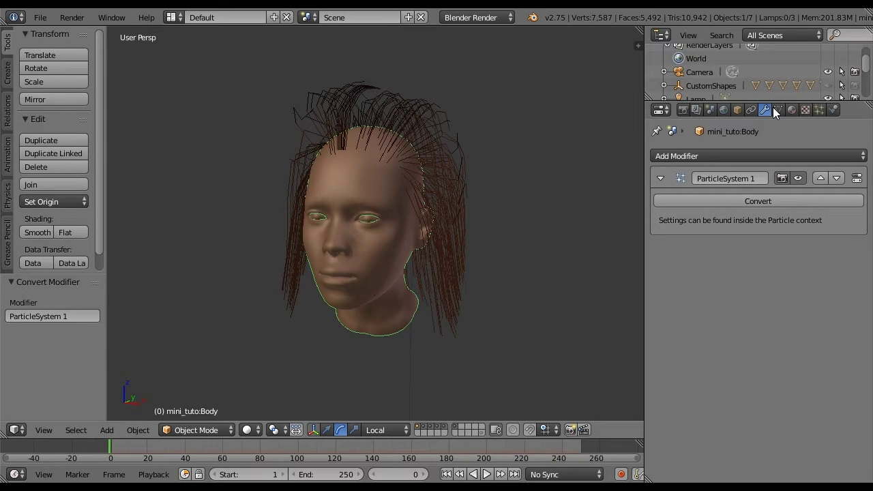
{"action": "right_click", "coordinate": [347, 260]}
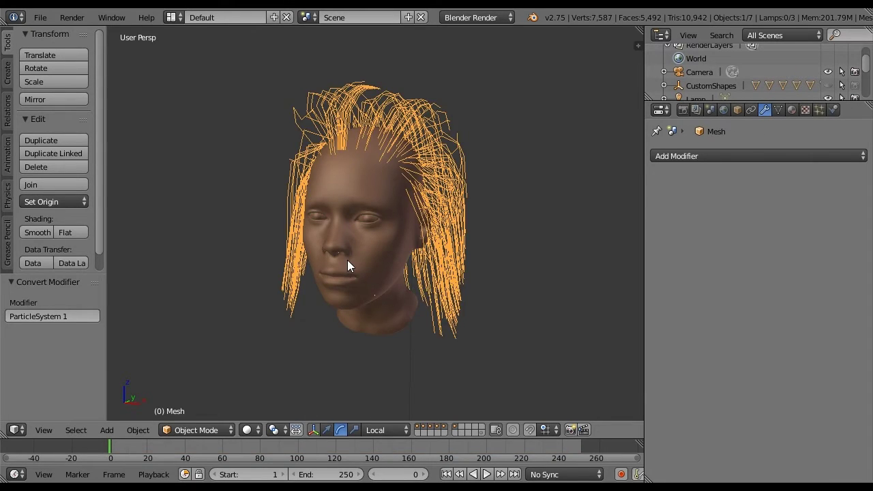
{"action": "scroll", "coordinate": [347, 260], "scroll_direction": "up", "scroll_amount": 2}
{"action": "left_click", "coordinate": [197, 426]}
{"action": "left_click", "coordinate": [194, 399]}
Step: Circle-select the stray hair vertices around the lower face and neck, extend to linked geometry, and delete the vertices
{"action": "mouse_move", "coordinate": [340, 336]}
{"action": "middle_mouse_down"}
{"action": "mouse_move", "coordinate": [322, 355]}
{"action": "mouse_move", "coordinate": [275, 330]}
{"action": "mouse_move", "coordinate": [369, 318]}
{"action": "mouse_move", "coordinate": [368, 350]}
{"action": "mouse_move", "coordinate": [341, 348]}
{"action": "middle_mouse_up"}
{"action": "right_click", "coordinate": [369, 320]}
{"action": "right_click", "coordinate": [375, 337], "text": "shift"}
{"action": "right_click", "coordinate": [339, 347], "text": "shift"}
{"action": "key", "text": "c"}
{"action": "scroll", "coordinate": [334, 345], "scroll_direction": "up", "scroll_amount": 8}
{"action": "mouse_move", "coordinate": [329, 337]}
{"action": "left_mouse_down"}
{"action": "mouse_move", "coordinate": [332, 320]}
{"action": "mouse_move", "coordinate": [350, 315]}
{"action": "left_mouse_up"}
{"action": "right_click", "coordinate": [350, 315]}
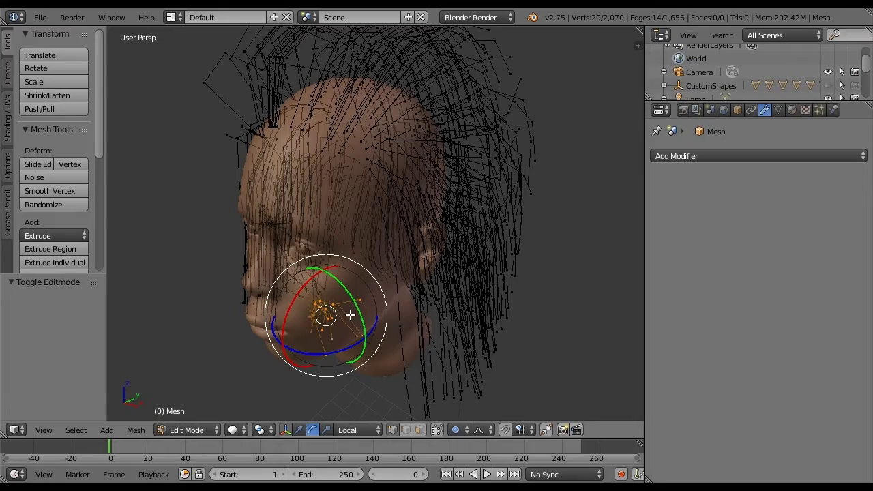
{"action": "key", "text": "l"}
{"action": "middle_click_drag", "start_coordinate": [355, 308], "coordinate": [320, 306]}
{"action": "key", "text": "x"}
{"action": "left_click", "coordinate": [379, 308]}
{"action": "left_click", "coordinate": [340, 303]}
{"action": "key", "text": "Escape"}
{"action": "key", "text": "Escape"}
Step: Circle-select the remaining short stray strands around the eyes, nose and cheeks, and delete their vertices
{"action": "middle_click_drag", "start_coordinate": [311, 266], "coordinate": [395, 299]}
{"action": "key", "text": "c"}
{"action": "left_click_drag", "start_coordinate": [359, 302], "coordinate": [329, 290]}
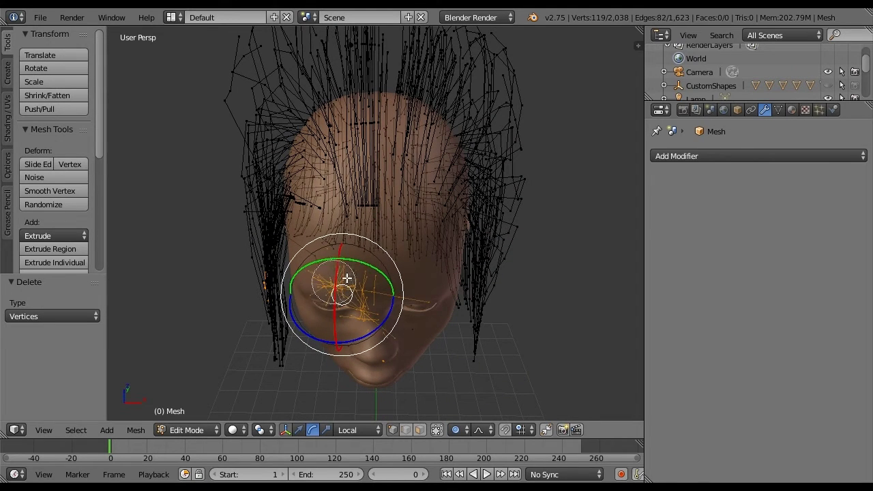
{"action": "key", "text": "c"}
{"action": "middle_click_drag", "start_coordinate": [370, 310], "coordinate": [322, 280]}
{"action": "left_click_drag", "start_coordinate": [346, 303], "coordinate": [388, 274]}
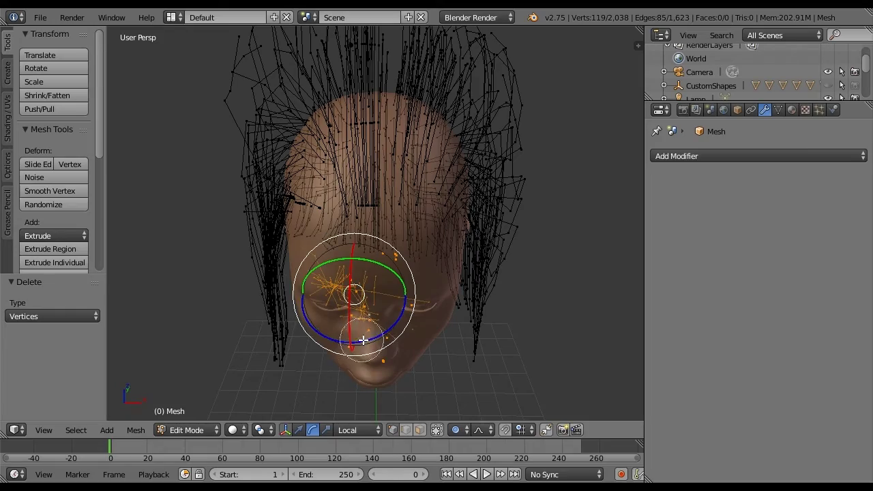
{"action": "key", "text": "x"}
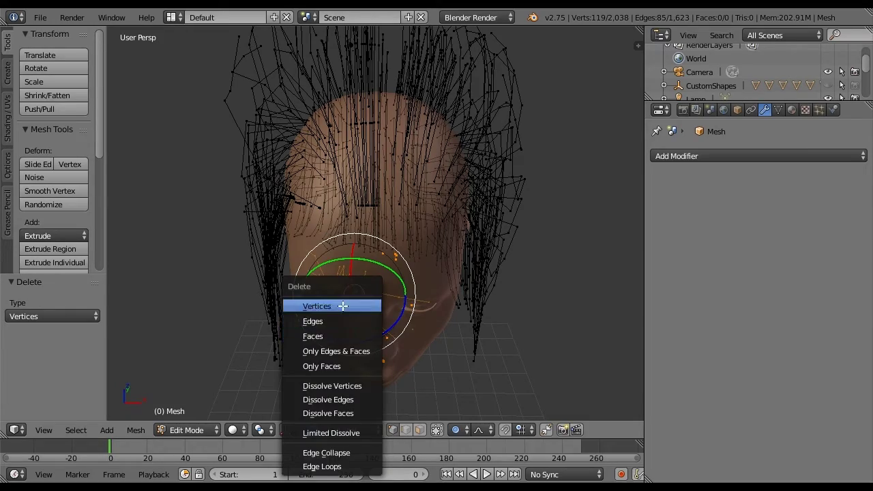
{"action": "left_click", "coordinate": [343, 306]}
{"action": "middle_click_drag", "start_coordinate": [342, 306], "coordinate": [311, 252]}
{"action": "scroll", "coordinate": [107, 226], "scroll_direction": "up", "scroll_amount": 1}
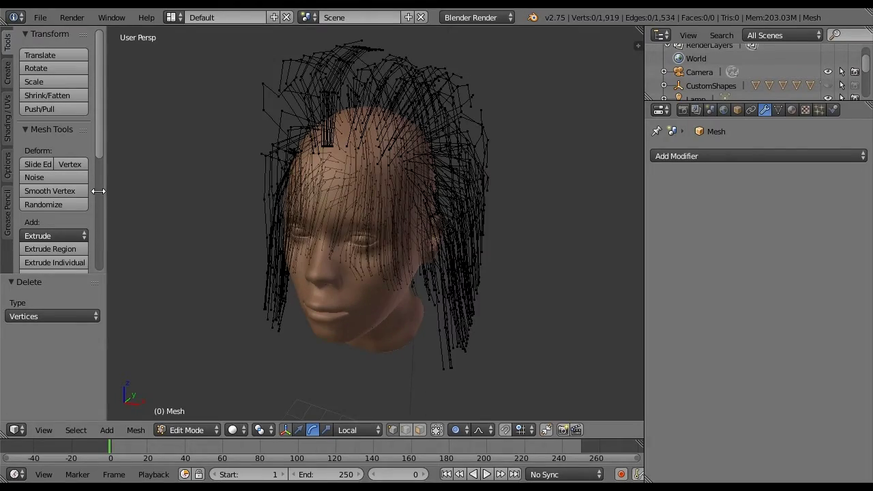
Step: Hide the tool shelf to enlarge the 3D view and frame the whole hair mesh
{"action": "left_click_drag", "start_coordinate": [98, 191], "coordinate": [4, 193]}
{"action": "scroll", "coordinate": [434, 314], "scroll_direction": "down", "scroll_amount": 2}
{"action": "scroll", "coordinate": [409, 305], "scroll_direction": "up", "scroll_amount": 2}
{"action": "middle_click_drag", "start_coordinate": [408, 304], "coordinate": [364, 367]}
{"action": "scroll", "coordinate": [368, 321], "scroll_direction": "down", "scroll_amount": 2}
{"action": "scroll", "coordinate": [370, 324], "scroll_direction": "up", "scroll_amount": 1}
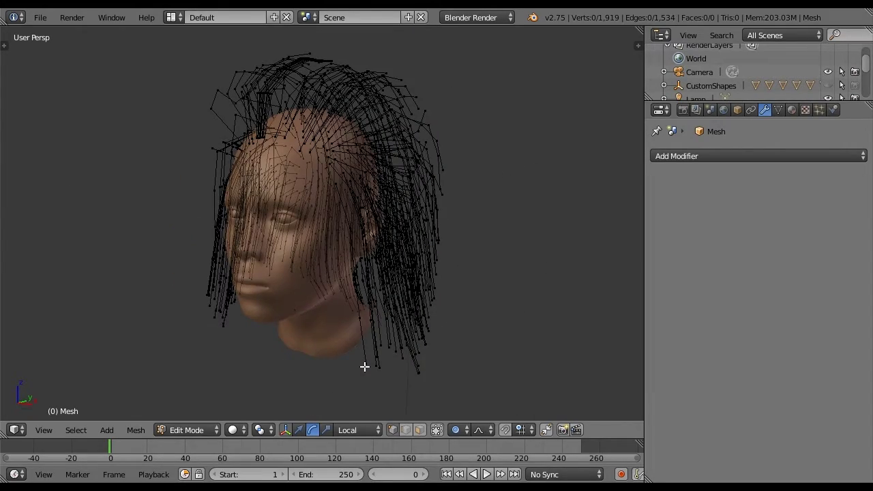
Step: Select one strand-end vertex and extend the selection to all vertices with a similar amount of connecting edges
{"action": "right_click", "coordinate": [364, 366]}
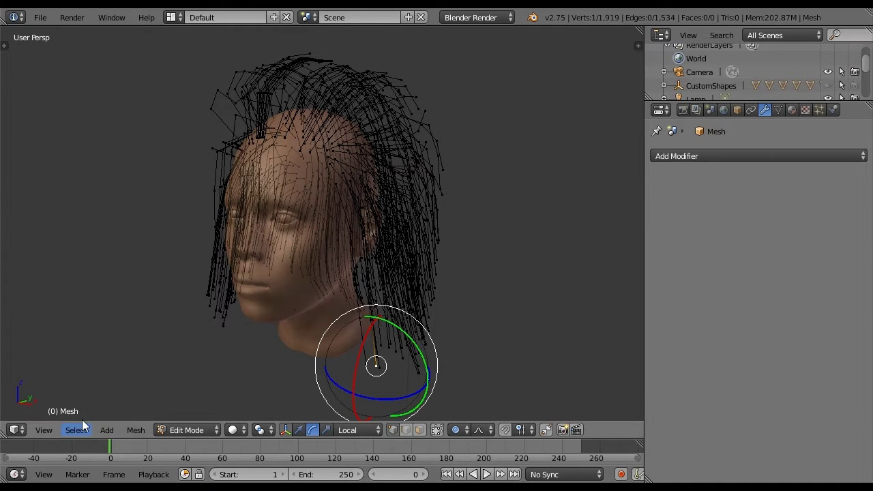
{"action": "left_click", "coordinate": [77, 430]}
{"action": "left_click", "coordinate": [79, 429]}
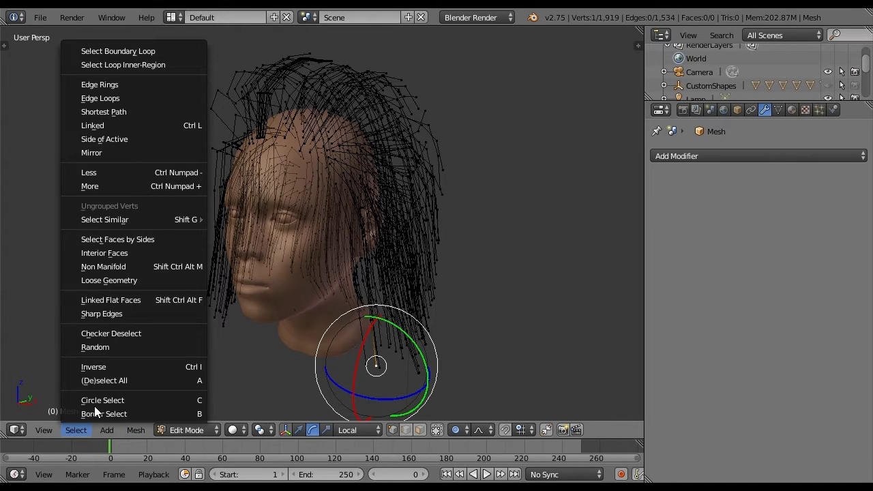
{"action": "mouse_move", "coordinate": [170, 219]}
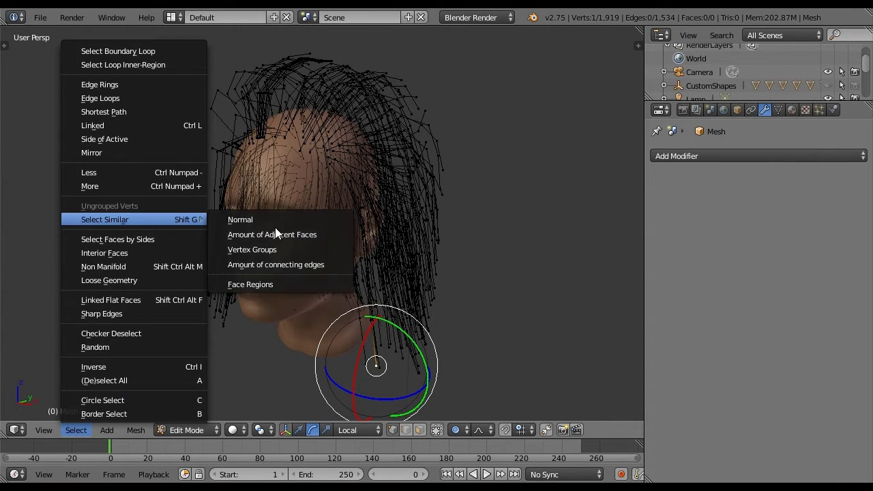
{"action": "left_click", "coordinate": [295, 264]}
{"action": "middle_click_drag", "start_coordinate": [453, 281], "coordinate": [477, 339]}
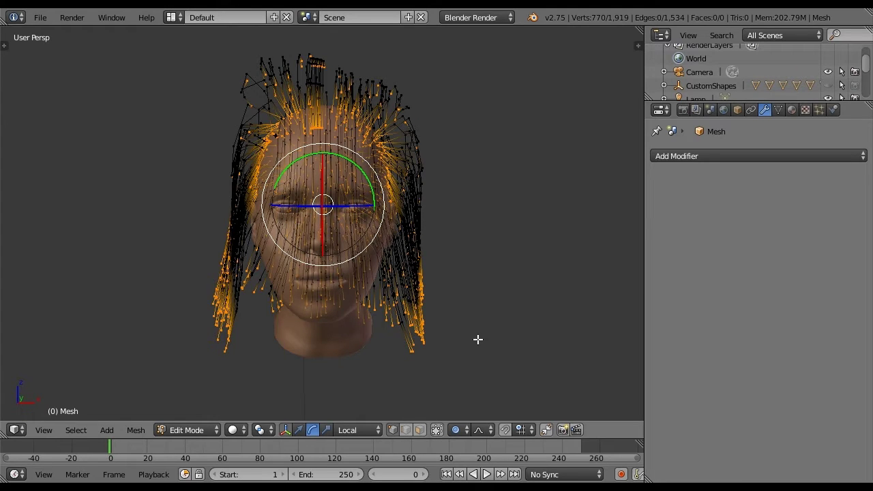
{"action": "middle_click_drag", "start_coordinate": [475, 339], "coordinate": [431, 328]}
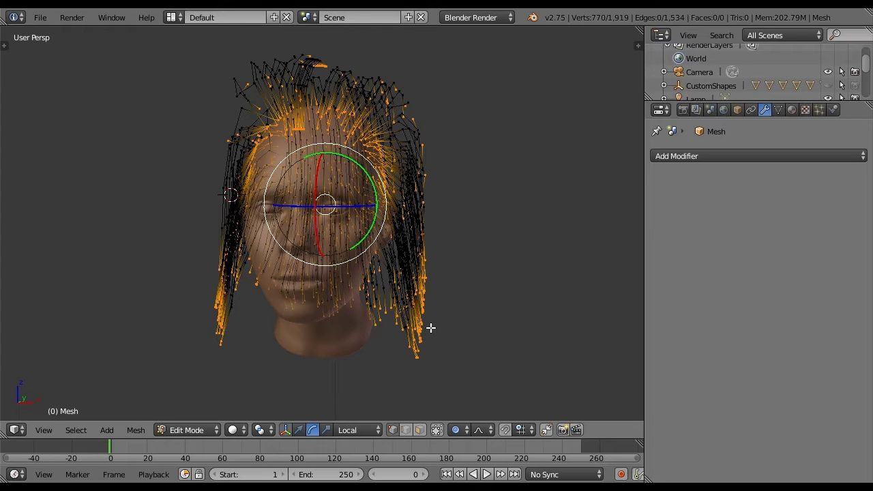
Step: Circle-deselect the strand tips all around the head so only the root vertices on the scalp stay selected
{"action": "key", "text": "c"}
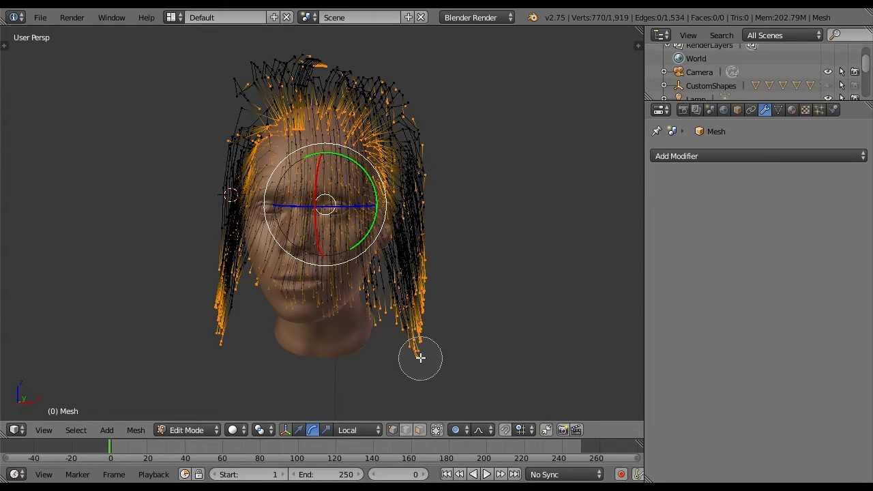
{"action": "mouse_move", "coordinate": [419, 356]}
{"action": "middle_mouse_down"}
{"action": "mouse_move", "coordinate": [409, 288]}
{"action": "mouse_move", "coordinate": [384, 332]}
{"action": "mouse_move", "coordinate": [427, 225]}
{"action": "mouse_move", "coordinate": [425, 141]}
{"action": "mouse_move", "coordinate": [405, 100]}
{"action": "mouse_move", "coordinate": [306, 74]}
{"action": "mouse_move", "coordinate": [250, 79]}
{"action": "mouse_move", "coordinate": [234, 111]}
{"action": "mouse_move", "coordinate": [241, 99]}
{"action": "mouse_move", "coordinate": [193, 304]}
{"action": "mouse_move", "coordinate": [203, 306]}
{"action": "mouse_move", "coordinate": [209, 242]}
{"action": "mouse_move", "coordinate": [225, 271]}
{"action": "mouse_move", "coordinate": [321, 296]}
{"action": "mouse_move", "coordinate": [284, 315]}
{"action": "mouse_move", "coordinate": [217, 278]}
{"action": "mouse_move", "coordinate": [306, 263]}
{"action": "middle_mouse_up"}
{"action": "right_click", "coordinate": [213, 251]}
{"action": "scroll", "coordinate": [284, 315], "scroll_direction": "down", "scroll_amount": 2}
{"action": "key", "text": "c"}
{"action": "right_click", "coordinate": [218, 277]}
{"action": "key", "text": "c"}
{"action": "mouse_move", "coordinate": [235, 323]}
{"action": "middle_mouse_down"}
{"action": "mouse_move", "coordinate": [253, 279]}
{"action": "mouse_move", "coordinate": [312, 269]}
{"action": "middle_mouse_up"}
{"action": "right_click", "coordinate": [254, 277]}
{"action": "key", "text": "c"}
{"action": "mouse_move", "coordinate": [275, 300]}
{"action": "middle_mouse_down"}
{"action": "mouse_move", "coordinate": [256, 271]}
{"action": "mouse_move", "coordinate": [296, 298]}
{"action": "mouse_move", "coordinate": [243, 321]}
{"action": "mouse_move", "coordinate": [223, 294]}
{"action": "middle_mouse_up"}
{"action": "right_click", "coordinate": [256, 271]}
{"action": "key", "text": "c"}
{"action": "left_click_drag", "start_coordinate": [256, 291], "coordinate": [255, 261]}
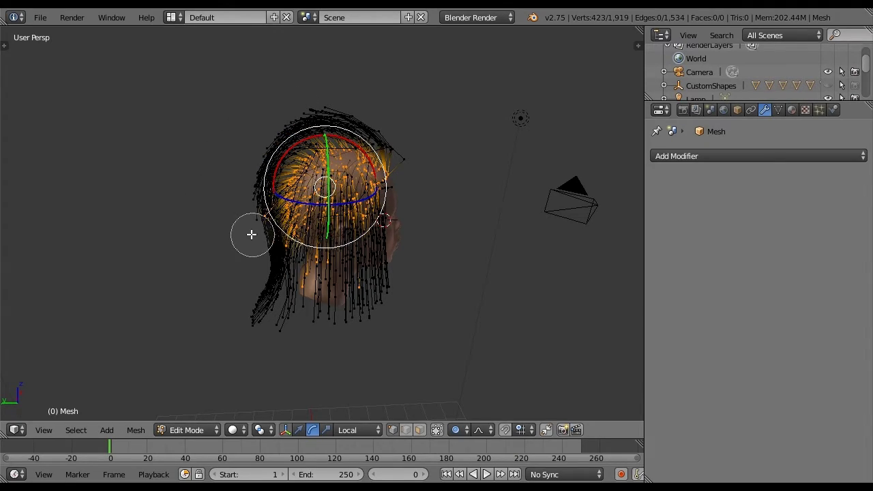
{"action": "mouse_move", "coordinate": [240, 237]}
{"action": "middle_mouse_down"}
{"action": "mouse_move", "coordinate": [357, 260]}
{"action": "mouse_move", "coordinate": [522, 211]}
{"action": "mouse_move", "coordinate": [432, 229]}
{"action": "mouse_move", "coordinate": [398, 218]}
{"action": "mouse_move", "coordinate": [387, 273]}
{"action": "middle_mouse_up"}
{"action": "key", "text": "c"}
{"action": "right_click", "coordinate": [388, 275]}
{"action": "mouse_move", "coordinate": [474, 260]}
{"action": "middle_mouse_down"}
{"action": "mouse_move", "coordinate": [262, 285]}
{"action": "mouse_move", "coordinate": [255, 310]}
{"action": "mouse_move", "coordinate": [270, 340]}
{"action": "middle_mouse_up"}
{"action": "key", "text": "c"}
{"action": "mouse_move", "coordinate": [395, 291]}
{"action": "middle_mouse_down"}
{"action": "mouse_move", "coordinate": [384, 258]}
{"action": "mouse_move", "coordinate": [259, 265]}
{"action": "middle_mouse_up"}
{"action": "right_click", "coordinate": [388, 265]}
{"action": "middle_click_drag", "start_coordinate": [493, 265], "coordinate": [380, 230]}
{"action": "scroll", "coordinate": [346, 225], "scroll_direction": "up", "scroll_amount": 2}
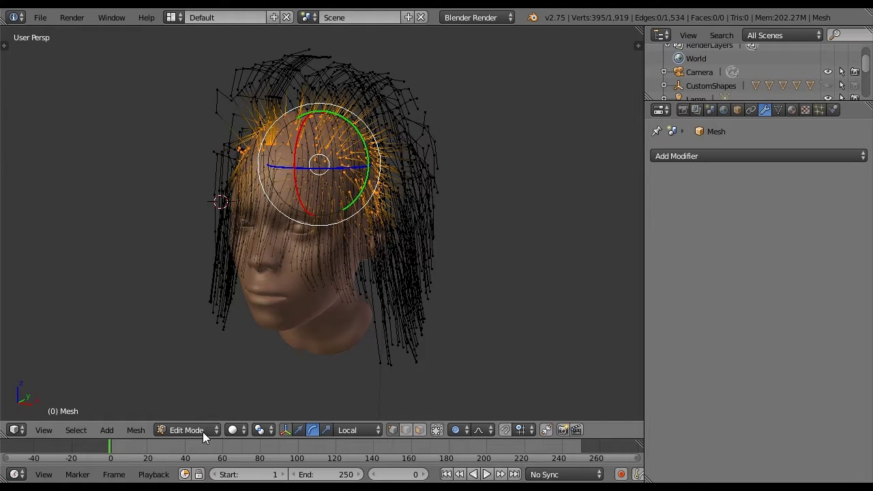
Step: Limit the selection to visible geometry and add a Skin modifier to the hair mesh
{"action": "left_click", "coordinate": [203, 430]}
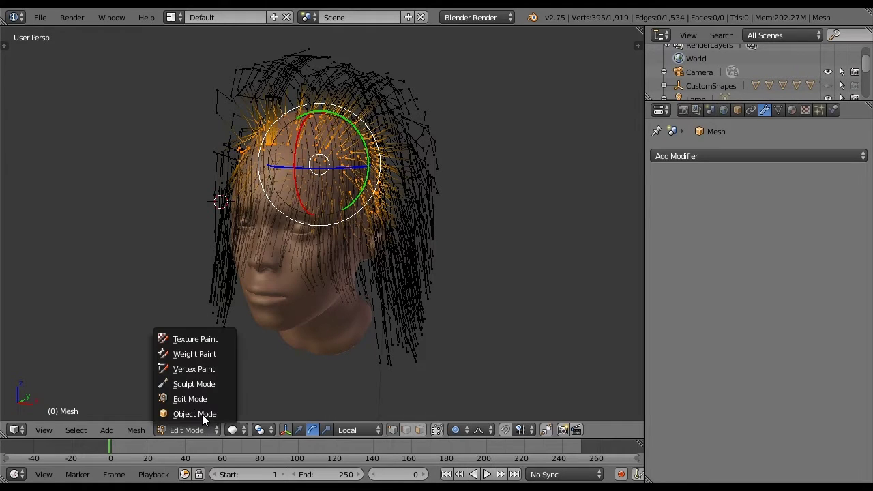
{"action": "left_click", "coordinate": [438, 429]}
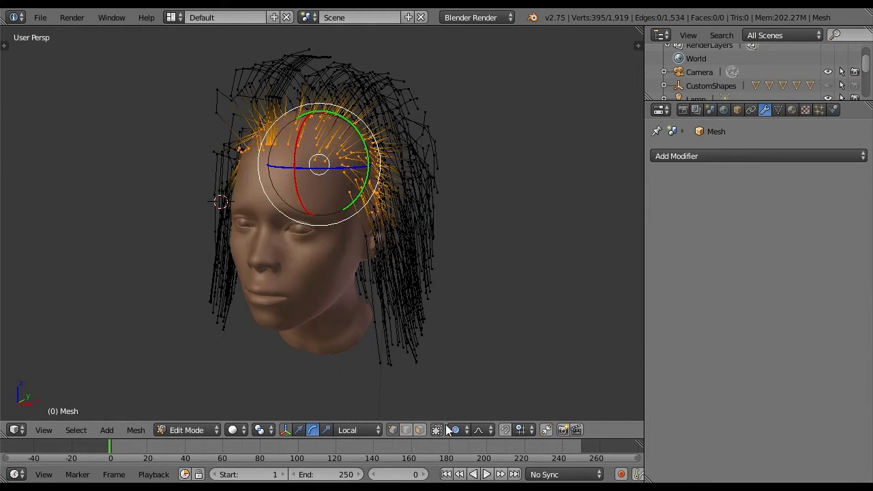
{"action": "left_click", "coordinate": [736, 156]}
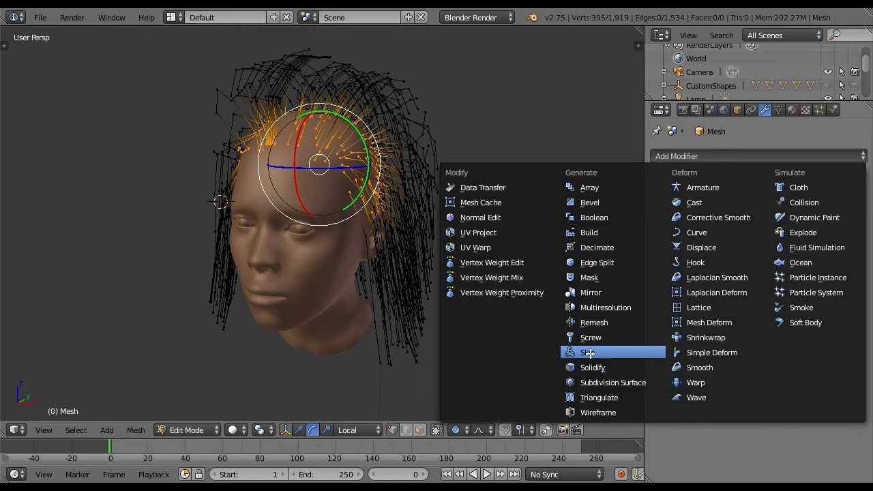
{"action": "left_click", "coordinate": [588, 352]}
{"action": "middle_click_drag", "start_coordinate": [218, 286], "coordinate": [356, 264]}
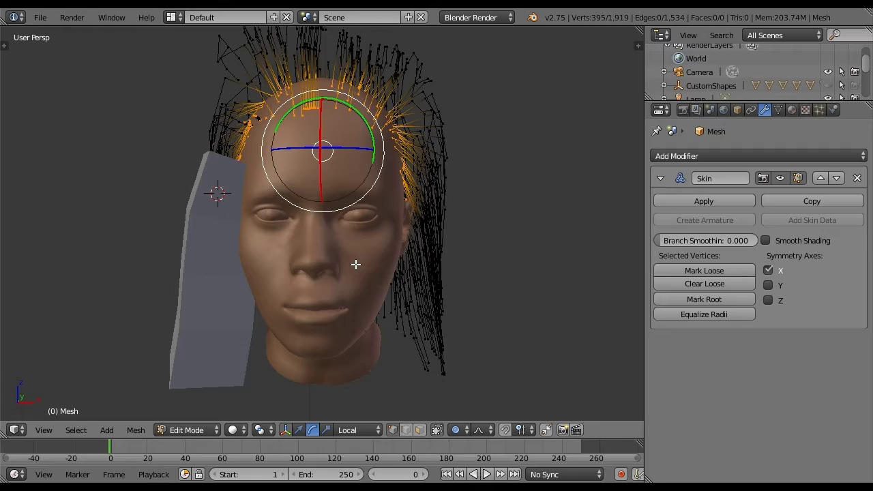
{"action": "middle_click_drag", "start_coordinate": [356, 264], "coordinate": [303, 266]}
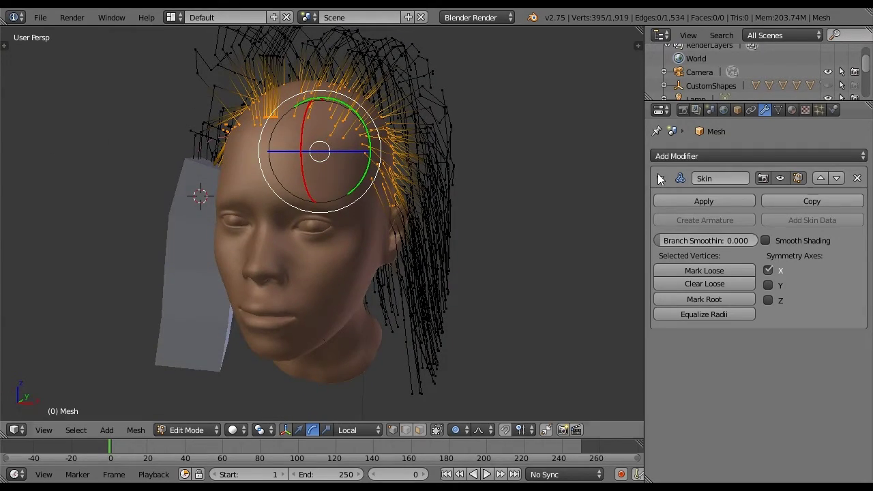
Step: Create a vertex group named "racine" and assign the selected root vertices to it
{"action": "left_click", "coordinate": [776, 111]}
{"action": "left_click", "coordinate": [848, 270]}
{"action": "double_click", "coordinate": [693, 275]}
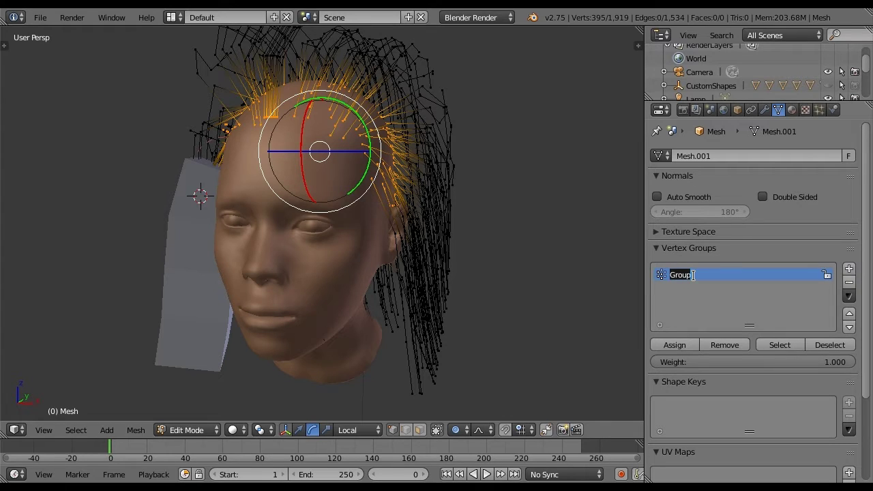
{"action": "type", "text": "racine"}
{"action": "key", "text": "Return"}
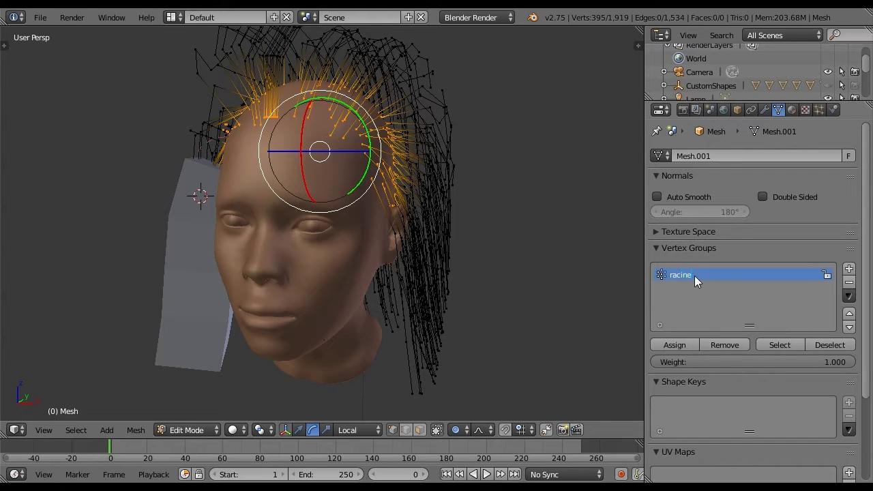
{"action": "left_click", "coordinate": [674, 345]}
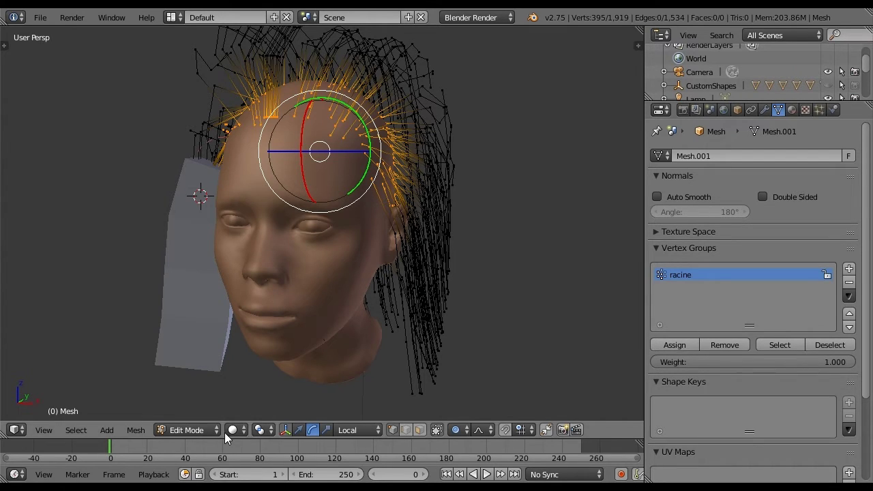
Step: Mark the selected root vertices as roots in the Skin modifier
{"action": "left_click", "coordinate": [208, 419]}
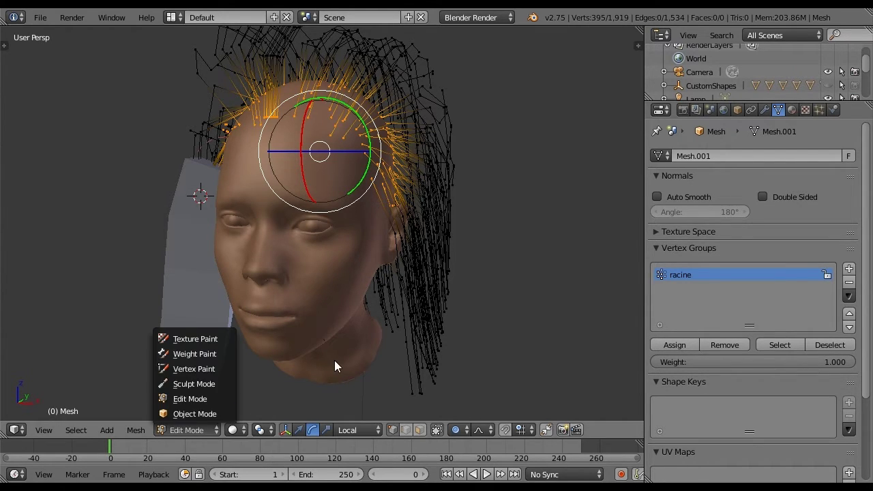
{"action": "left_click", "coordinate": [763, 111]}
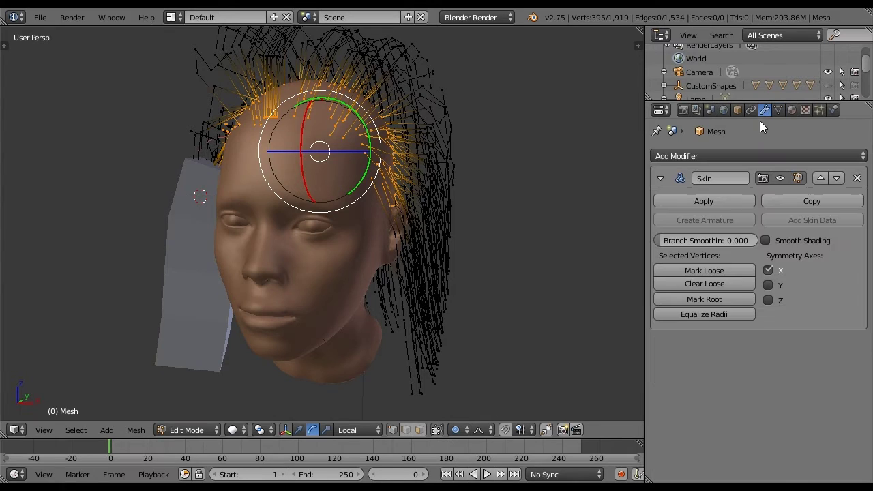
{"action": "left_click", "coordinate": [684, 299]}
{"action": "middle_click_drag", "start_coordinate": [296, 205], "coordinate": [331, 282]}
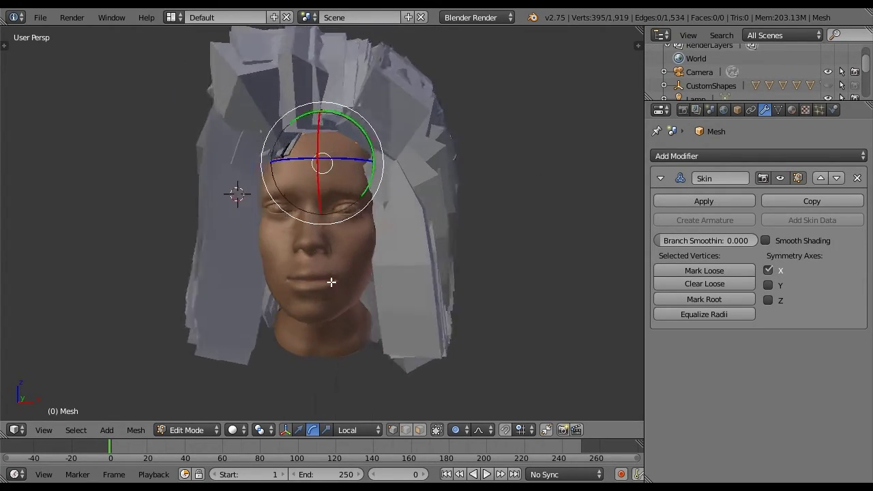
{"action": "scroll", "coordinate": [331, 282], "scroll_direction": "up", "scroll_amount": 2}
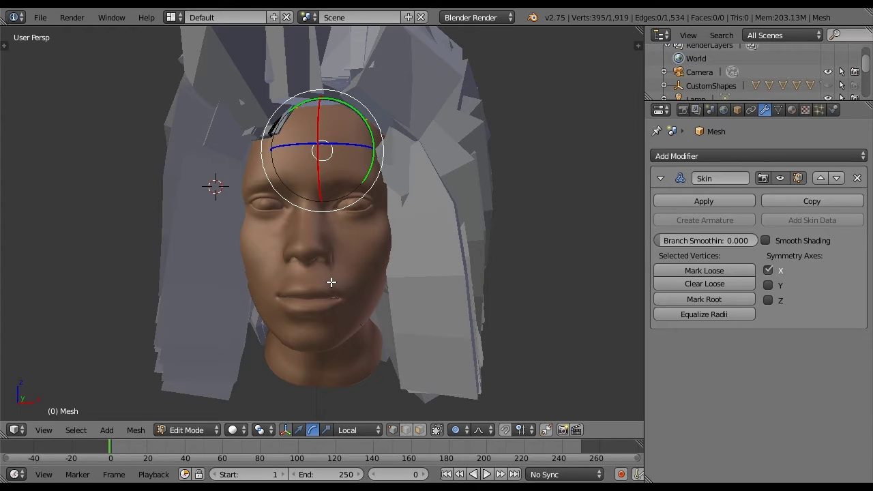
Step: Select all hair vertices, including hidden-side ones, and scale their skin radius down to about 0.14 to thin the strands
{"action": "key", "text": "a"}
{"action": "key", "text": "a"}
{"action": "left_click", "coordinate": [437, 430]}
{"action": "middle_click_drag", "start_coordinate": [381, 249], "coordinate": [483, 292]}
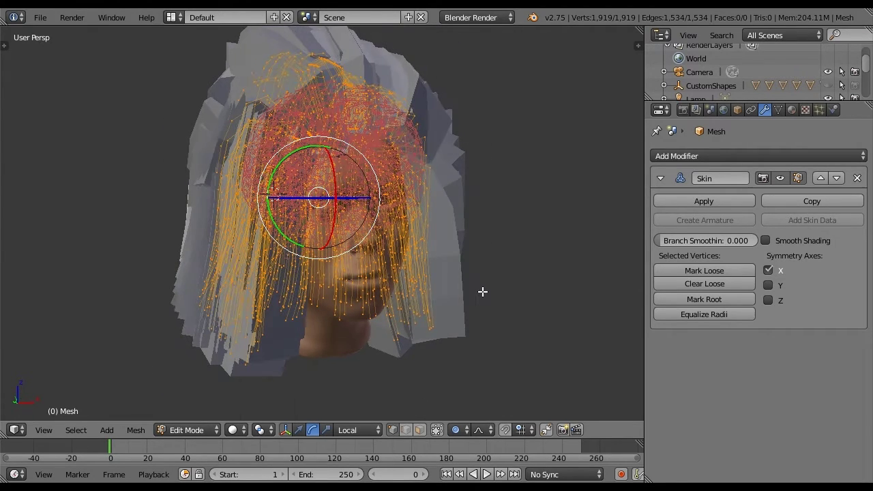
{"action": "key", "text": "s"}
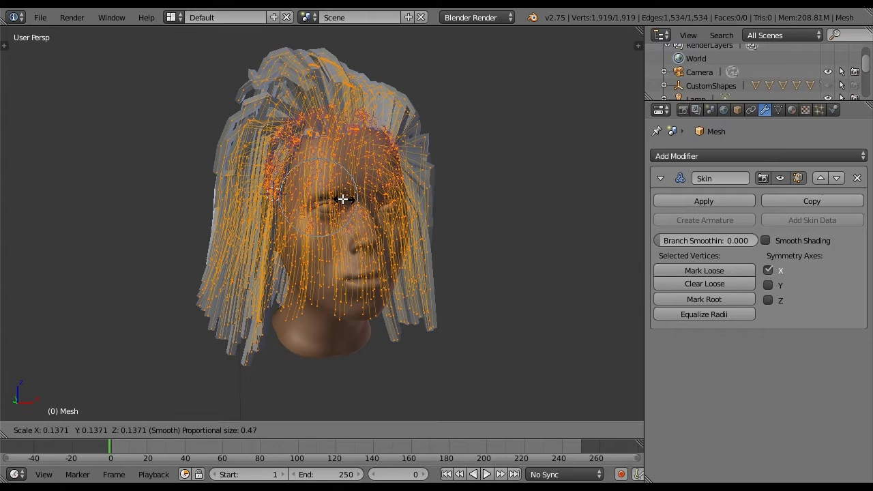
{"action": "left_click", "coordinate": [469, 253]}
{"action": "middle_click_drag", "start_coordinate": [468, 252], "coordinate": [416, 254]}
Step: Return to Object Mode and enable Smooth Shading in the Skin modifier
{"action": "left_click", "coordinate": [186, 430]}
{"action": "left_click", "coordinate": [193, 414]}
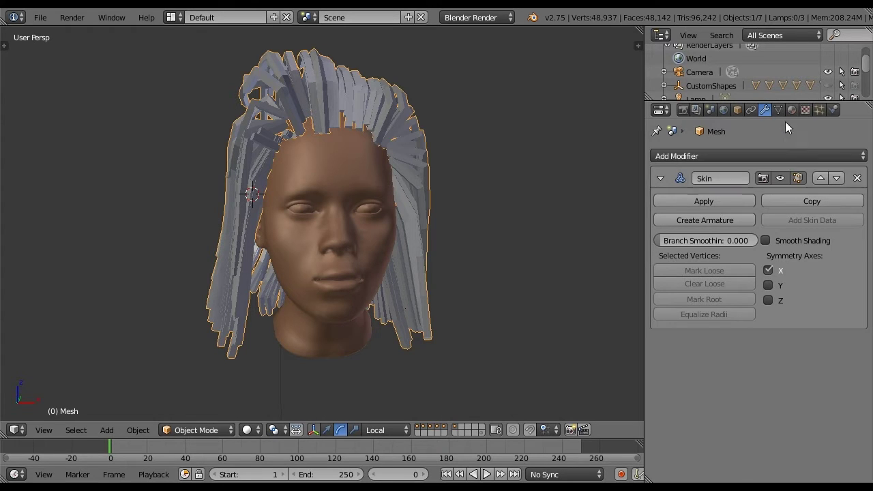
{"action": "left_click", "coordinate": [765, 240]}
{"action": "mouse_move", "coordinate": [330, 241]}
{"action": "middle_mouse_down"}
{"action": "mouse_move", "coordinate": [264, 246]}
{"action": "mouse_move", "coordinate": [317, 223]}
{"action": "mouse_move", "coordinate": [459, 216]}
{"action": "mouse_move", "coordinate": [252, 219]}
{"action": "mouse_move", "coordinate": [411, 247]}
{"action": "middle_mouse_up"}
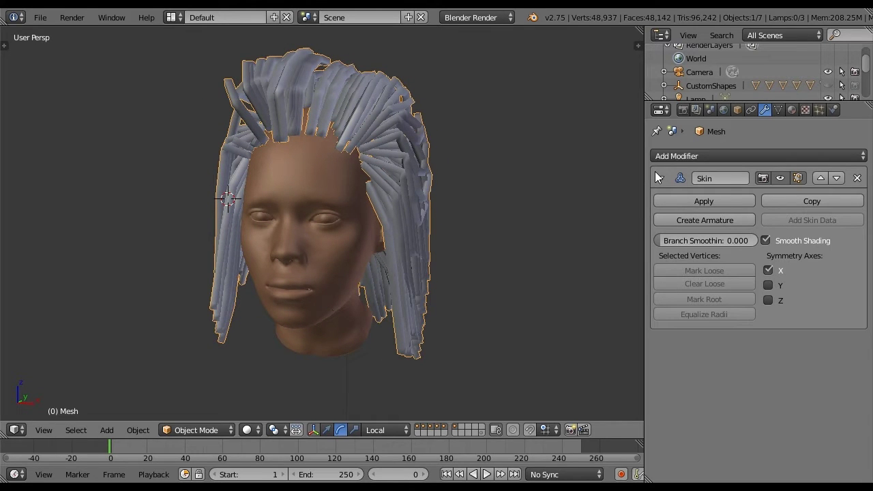
Step: Add a Catmull-Clark Subdivision Surface modifier to the hair mesh after the Skin modifier
{"action": "left_click", "coordinate": [654, 156]}
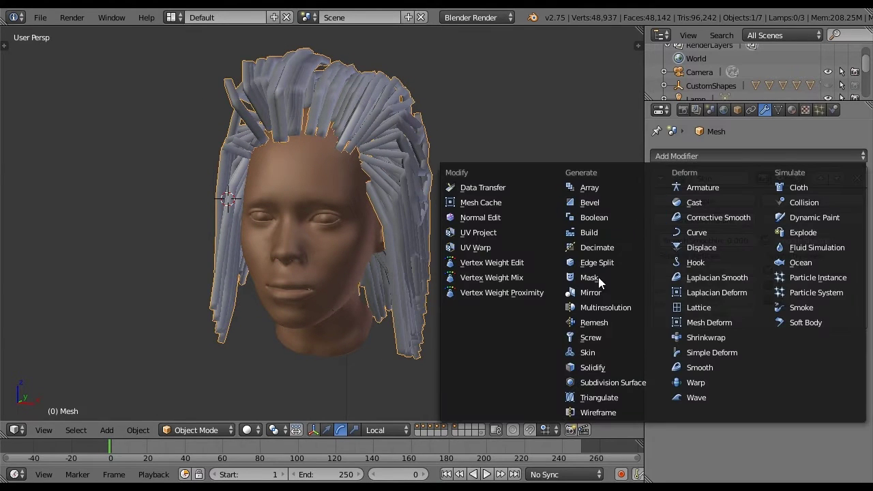
{"action": "left_click", "coordinate": [612, 381]}
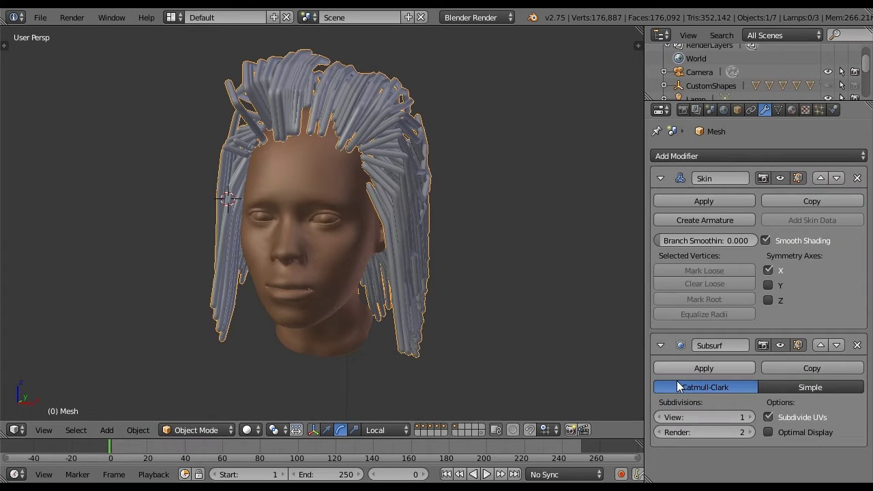
{"action": "mouse_move", "coordinate": [445, 254]}
{"action": "middle_mouse_down"}
{"action": "mouse_move", "coordinate": [478, 254]}
{"action": "mouse_move", "coordinate": [448, 256]}
{"action": "middle_mouse_up"}
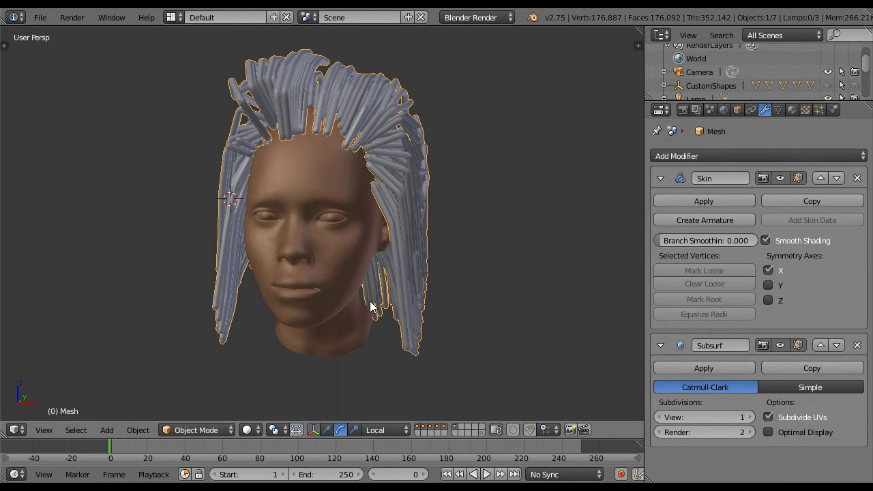
{"action": "middle_click_drag", "start_coordinate": [372, 304], "coordinate": [205, 412]}
Step: Enter Edit Mode, clear the selection, and select only the vertices of the "racine" group
{"action": "left_click", "coordinate": [197, 429]}
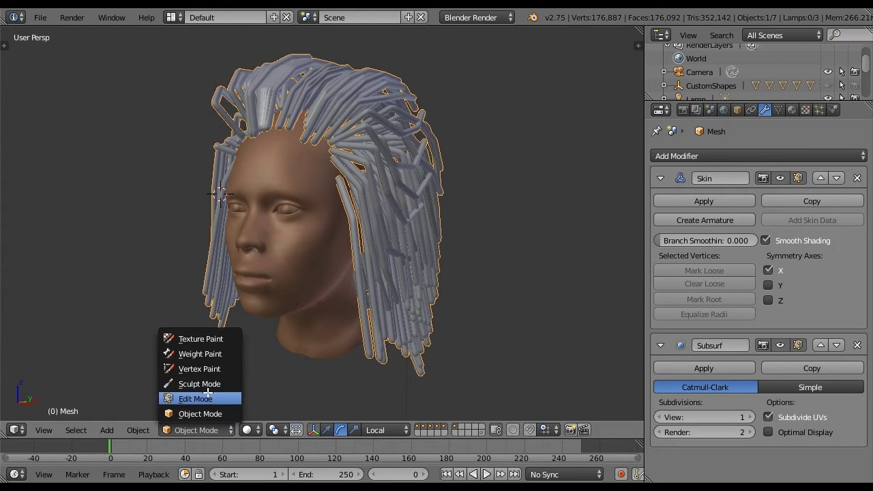
{"action": "left_click", "coordinate": [196, 397]}
{"action": "middle_click_drag", "start_coordinate": [344, 168], "coordinate": [644, 152]}
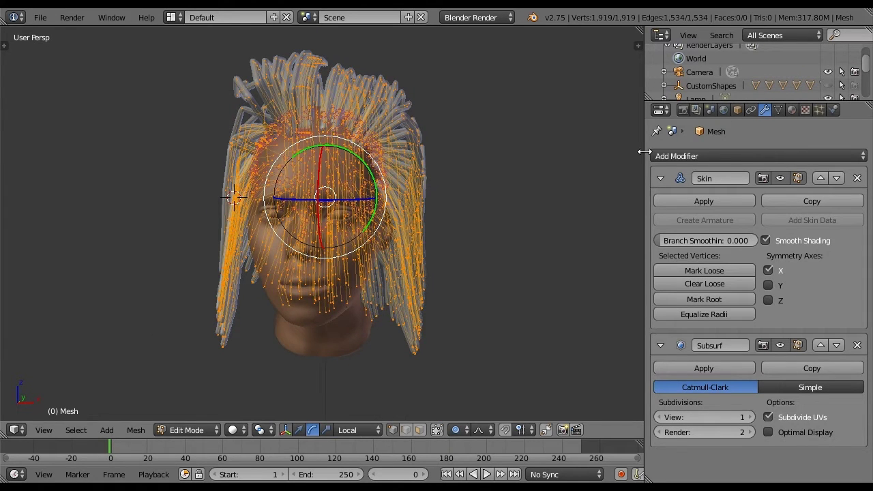
{"action": "key", "text": "a"}
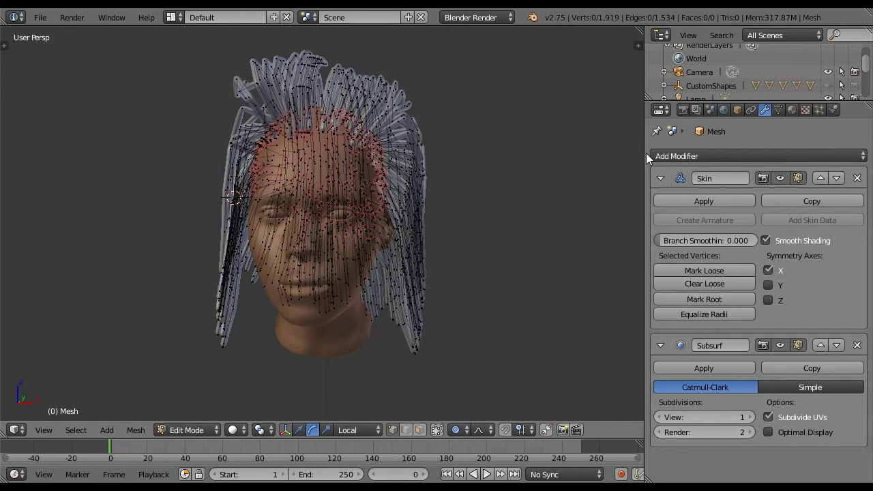
{"action": "left_click", "coordinate": [779, 111]}
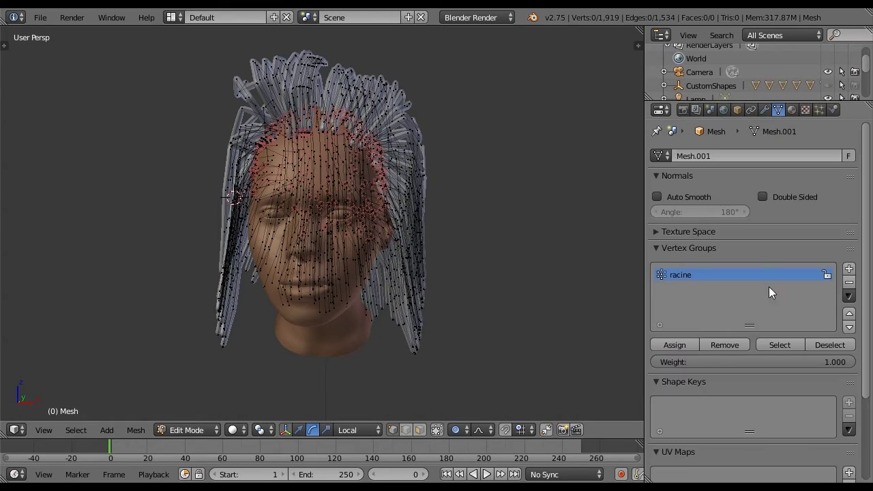
{"action": "left_click", "coordinate": [778, 345]}
{"action": "middle_click_drag", "start_coordinate": [634, 286], "coordinate": [375, 153]}
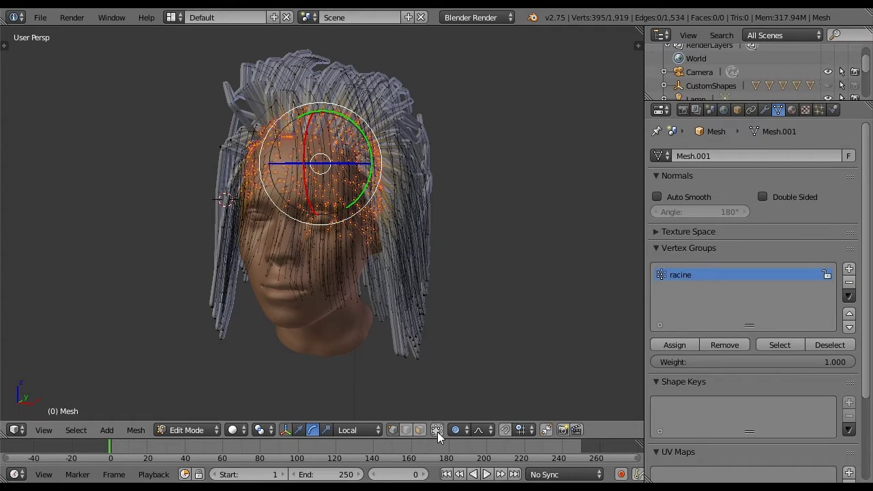
Step: Limit the selection to visible geometry and set Proportional Editing to Enable
{"action": "left_click", "coordinate": [437, 430]}
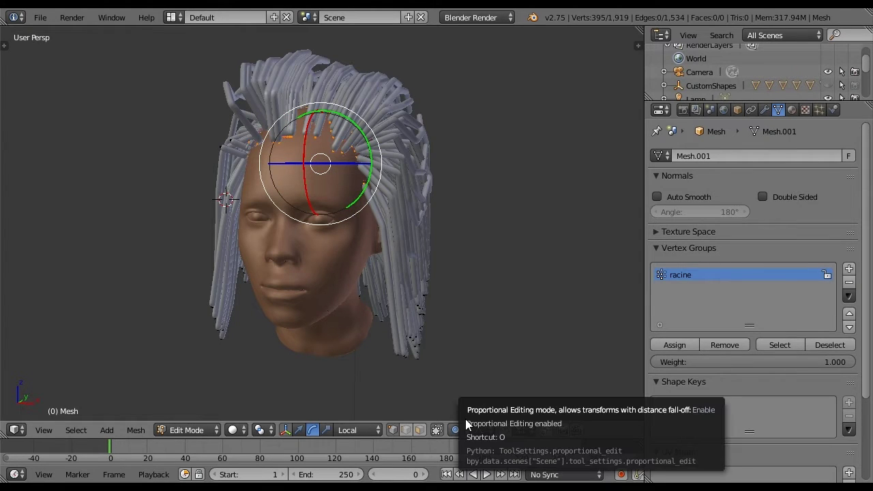
{"action": "left_click", "coordinate": [466, 424]}
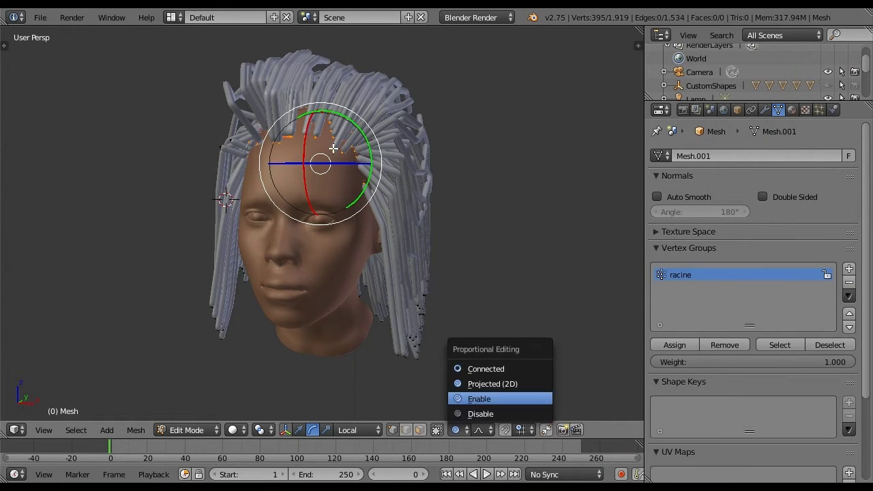
{"action": "left_click", "coordinate": [474, 399]}
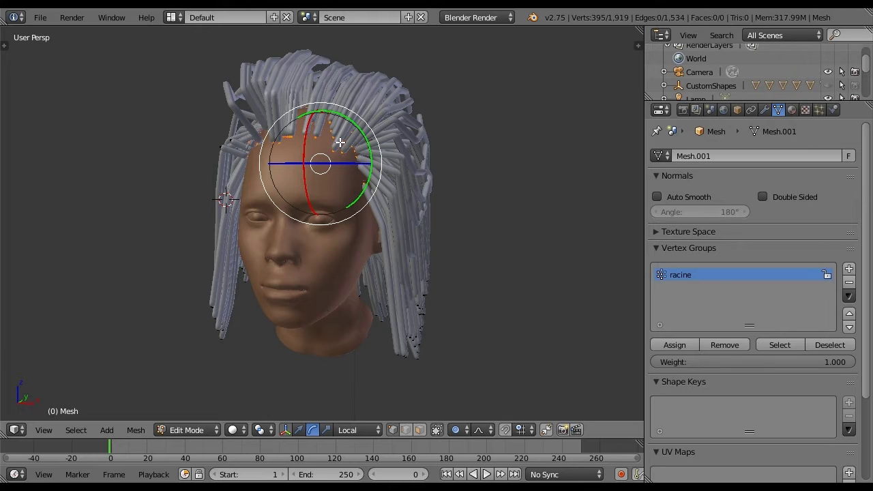
Step: Thicken the strands at their roots by enlarging the skin radius about 2.8 times with a smooth proportional size of 0.83
{"action": "key", "text": "s"}
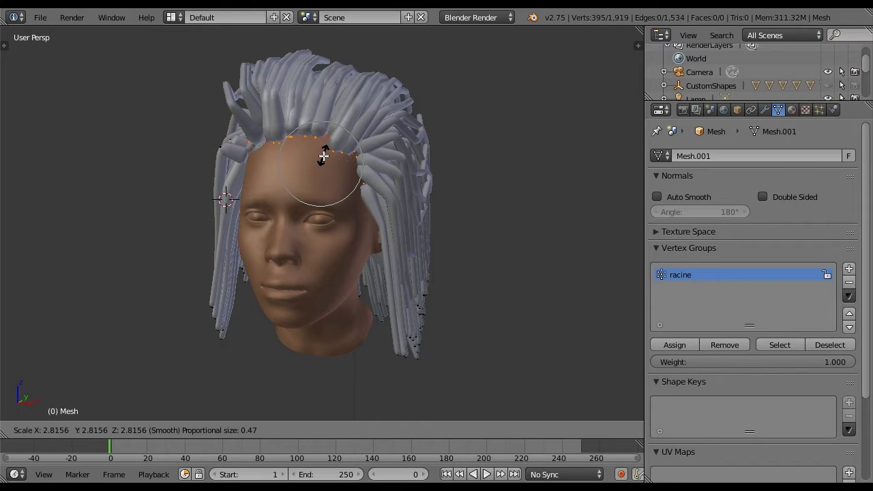
{"action": "scroll", "coordinate": [323, 156], "scroll_direction": "down", "scroll_amount": 5}
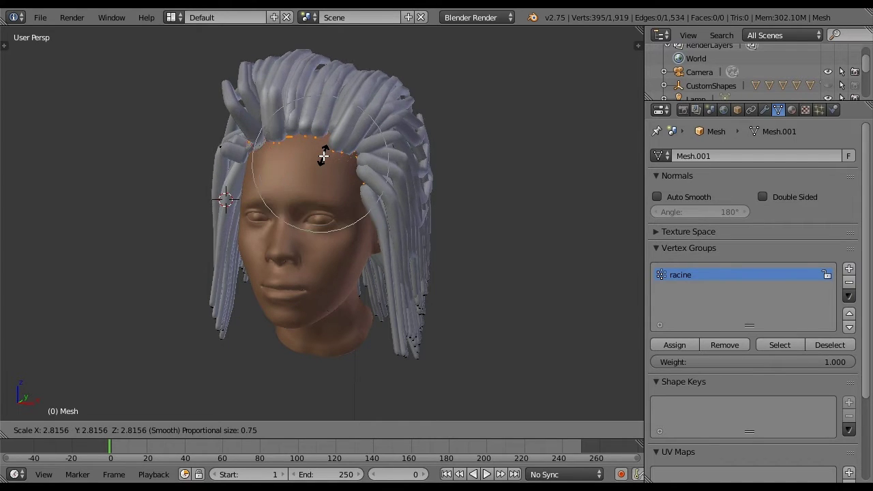
{"action": "scroll", "coordinate": [324, 156], "scroll_direction": "down", "scroll_amount": 2}
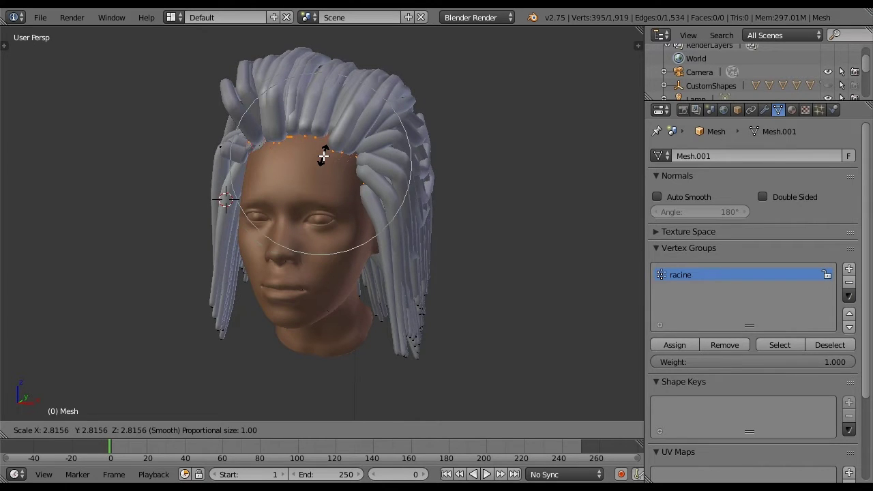
{"action": "scroll", "coordinate": [323, 156], "scroll_direction": "up", "scroll_amount": 1}
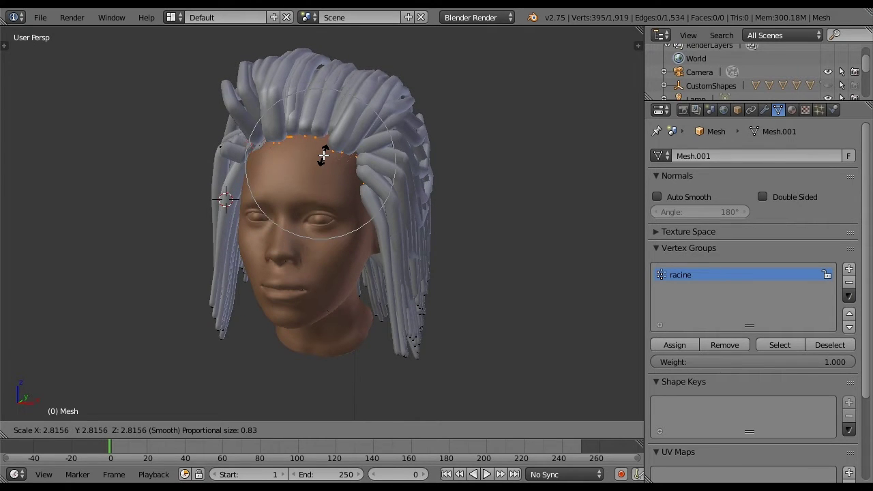
{"action": "left_click", "coordinate": [477, 164]}
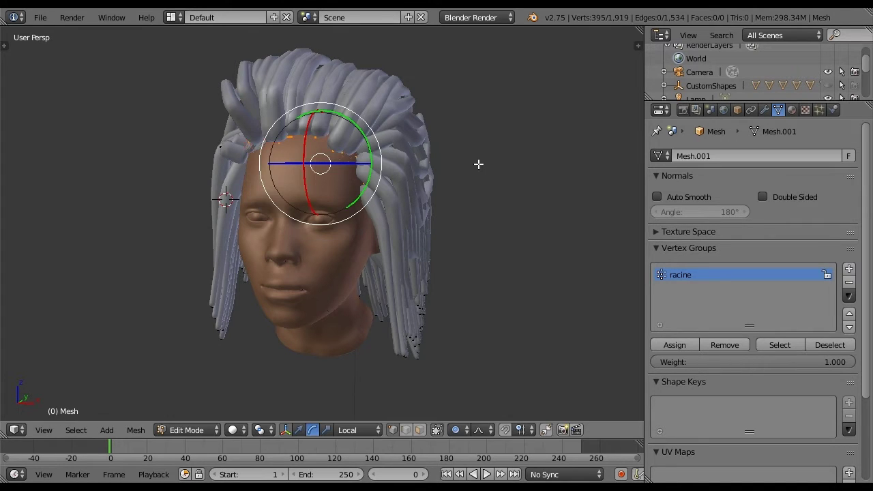
{"action": "middle_click_drag", "start_coordinate": [478, 164], "coordinate": [502, 163]}
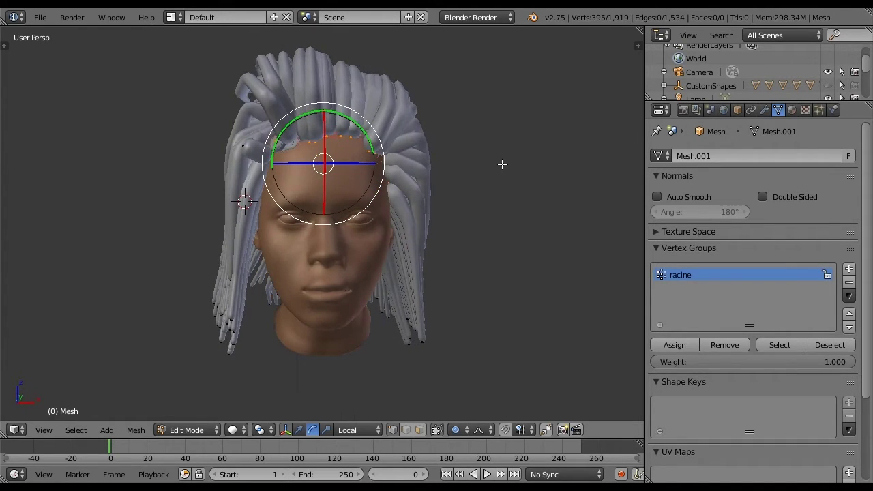
{"action": "middle_click_drag", "start_coordinate": [337, 129], "coordinate": [307, 129]}
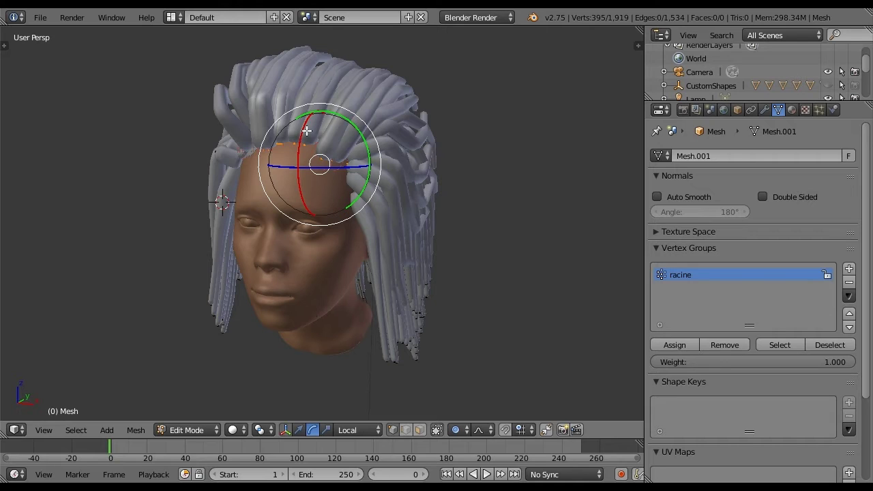
{"action": "mouse_move", "coordinate": [307, 131]}
{"action": "middle_mouse_down"}
{"action": "mouse_move", "coordinate": [325, 129]}
{"action": "mouse_move", "coordinate": [313, 133]}
{"action": "middle_mouse_up"}
{"action": "middle_click_drag", "start_coordinate": [270, 299], "coordinate": [304, 271]}
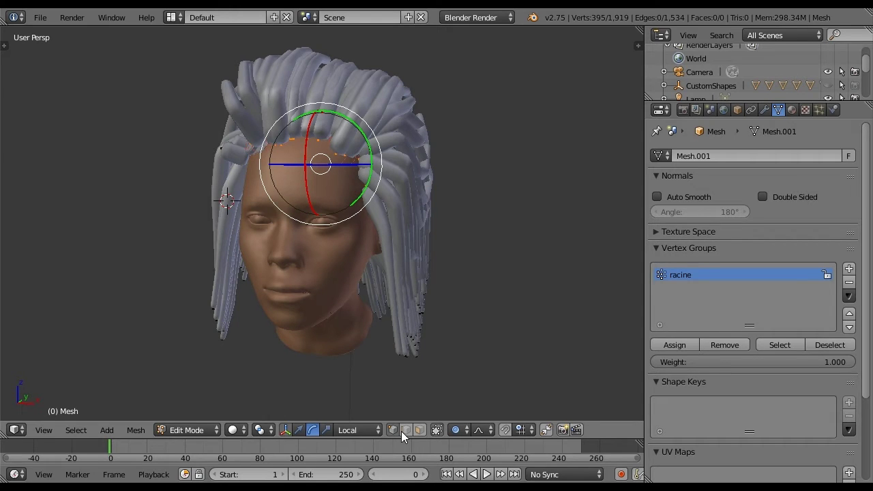
Step: Turn off the limit to visible geometry and keep the root vertices selected by undoing the deselection
{"action": "left_click", "coordinate": [437, 429]}
{"action": "middle_click_drag", "start_coordinate": [329, 271], "coordinate": [234, 335]}
{"action": "key", "text": "a"}
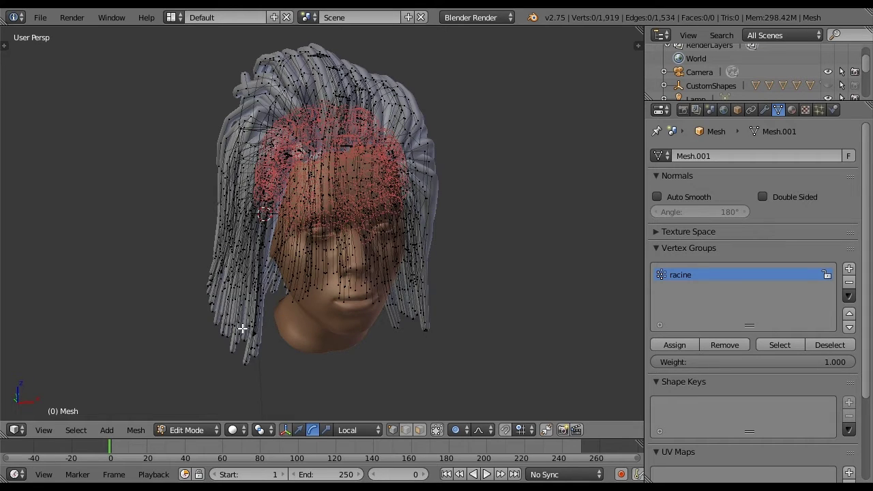
{"action": "key", "text": "ctrl+z"}
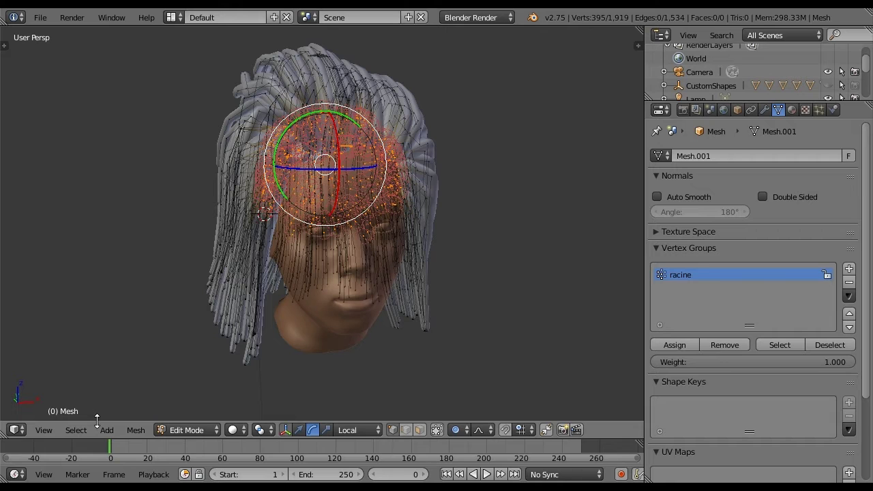
Step: Invert the root selection and shrink it with Select Less three times to leave only the strand tips selected
{"action": "key", "text": "ctrl+l"}
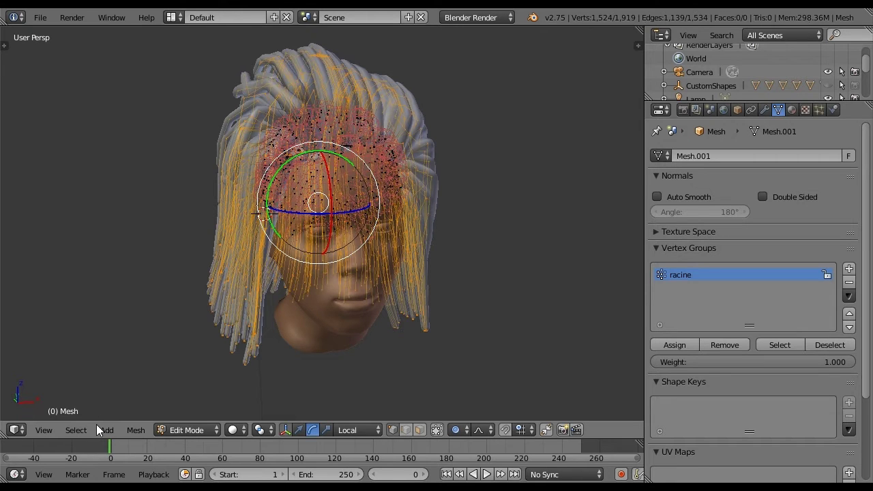
{"action": "left_click", "coordinate": [80, 429]}
{"action": "key", "text": "ctrl+KP_Subtract"}
{"action": "key", "text": "ctrl+KP_Subtract"}
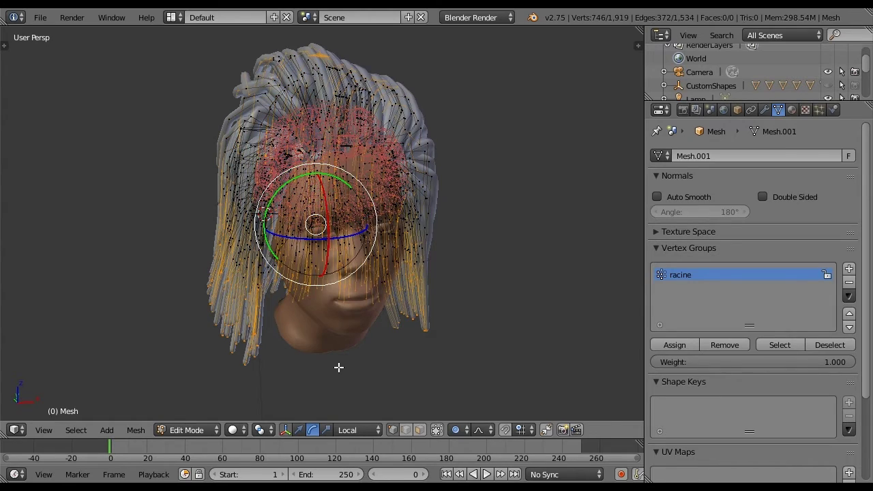
{"action": "key", "text": "ctrl+KP_Subtract"}
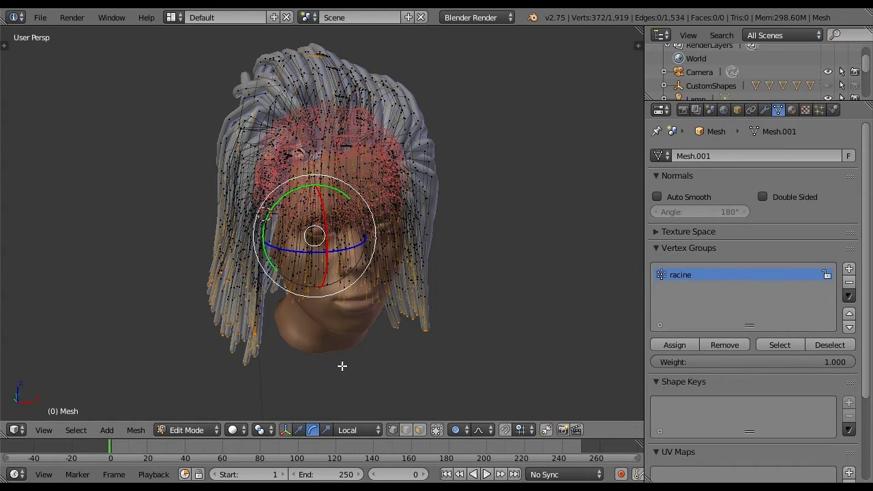
Step: Thin the strand tips by reducing their skin radius with smooth proportional falloff, and return to Object Mode
{"action": "middle_click_drag", "start_coordinate": [342, 366], "coordinate": [444, 368]}
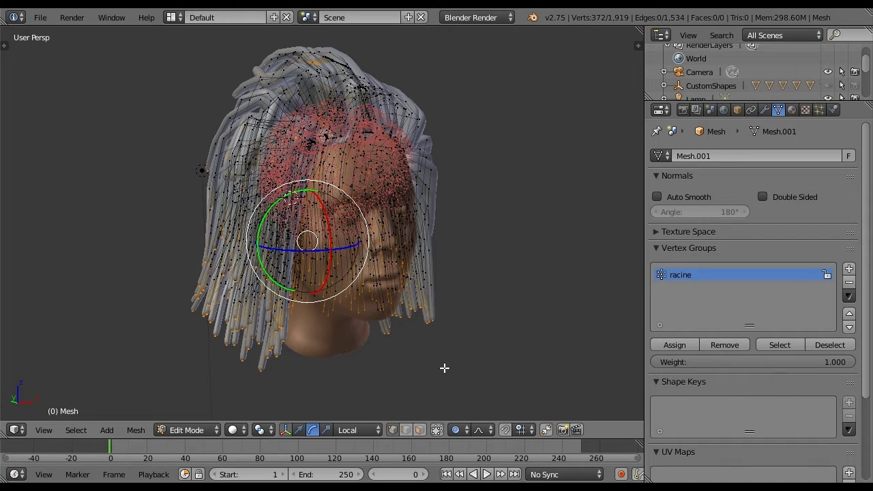
{"action": "key", "text": "s"}
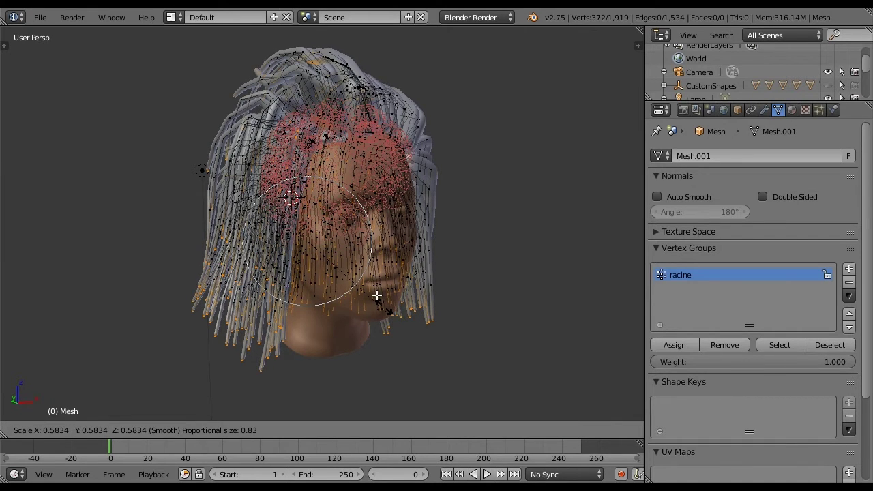
{"action": "scroll", "coordinate": [377, 295], "scroll_direction": "up", "scroll_amount": 5}
{"action": "left_click", "coordinate": [183, 421]}
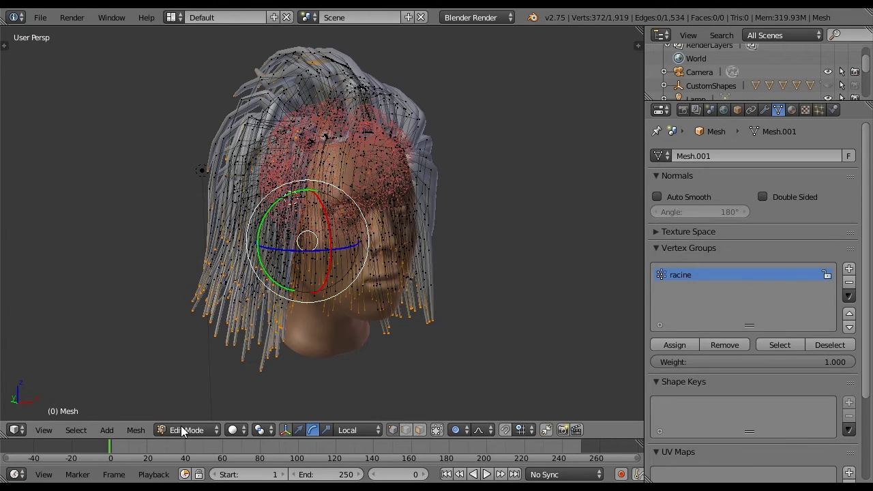
{"action": "left_click", "coordinate": [186, 430]}
{"action": "key", "text": "Return"}
{"action": "middle_click_drag", "start_coordinate": [386, 304], "coordinate": [639, 150]}
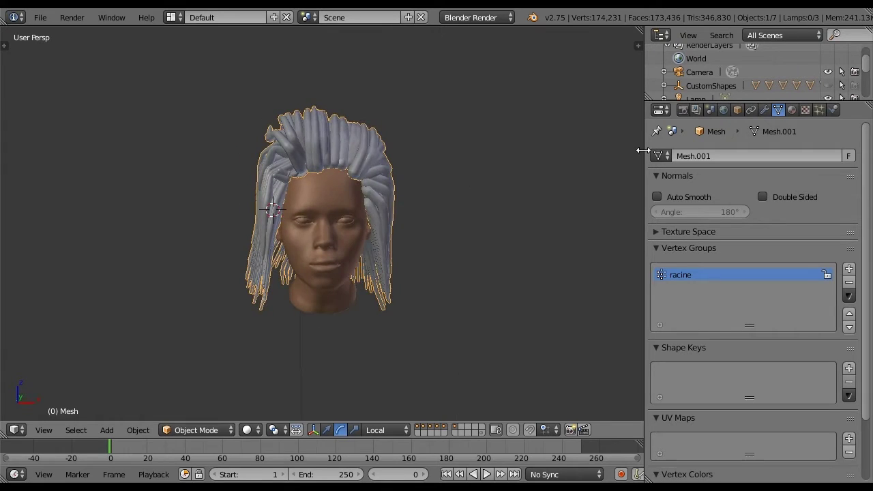
{"action": "scroll", "coordinate": [639, 150], "scroll_direction": "up", "scroll_amount": 1}
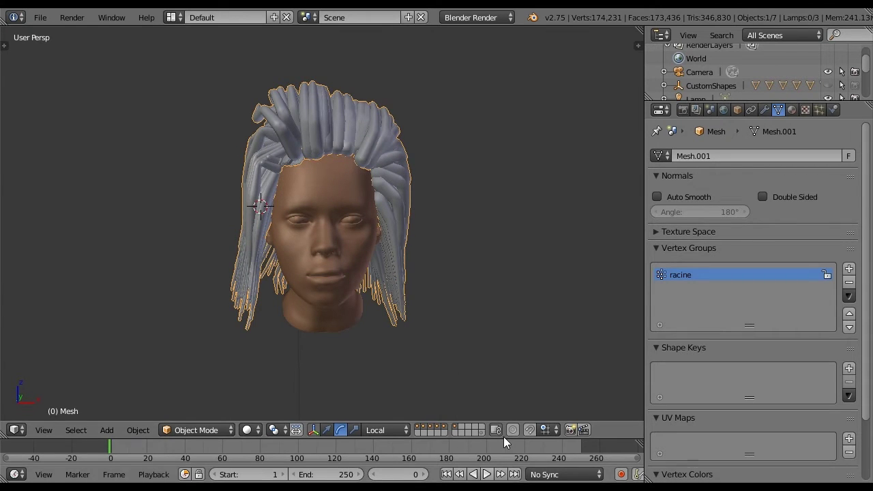
Step: Assign the existing "skin" material to the hair mesh
{"action": "left_click", "coordinate": [820, 112]}
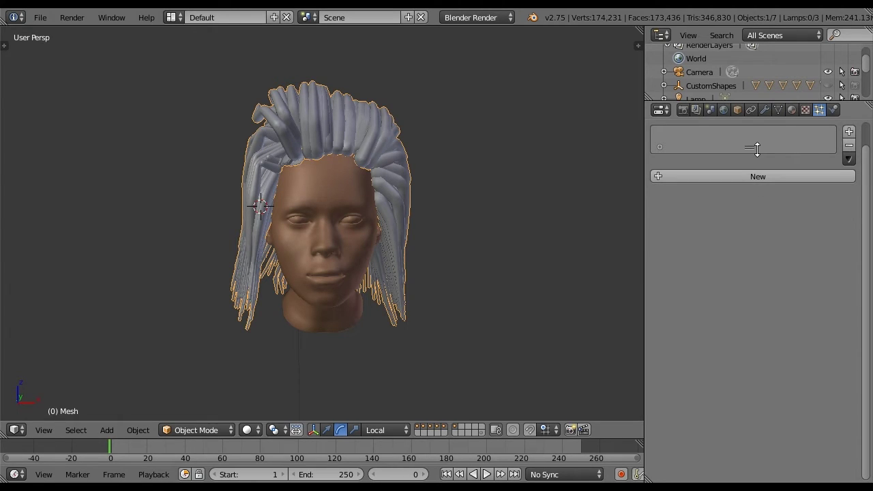
{"action": "left_click", "coordinate": [791, 110]}
{"action": "left_click", "coordinate": [662, 200]}
{"action": "left_click", "coordinate": [673, 220]}
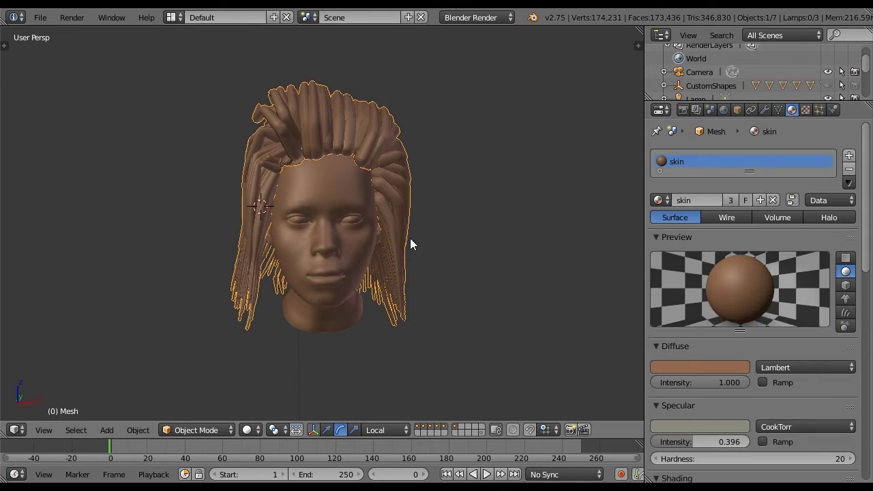
Step: Preview the hair in Rendered shading, return to Solid shading, and examine the strands from several angles
{"action": "scroll", "coordinate": [424, 238], "scroll_direction": "up", "scroll_amount": 3}
{"action": "middle_click_drag", "start_coordinate": [425, 238], "coordinate": [362, 237]}
{"action": "scroll", "coordinate": [361, 238], "scroll_direction": "down", "scroll_amount": 3}
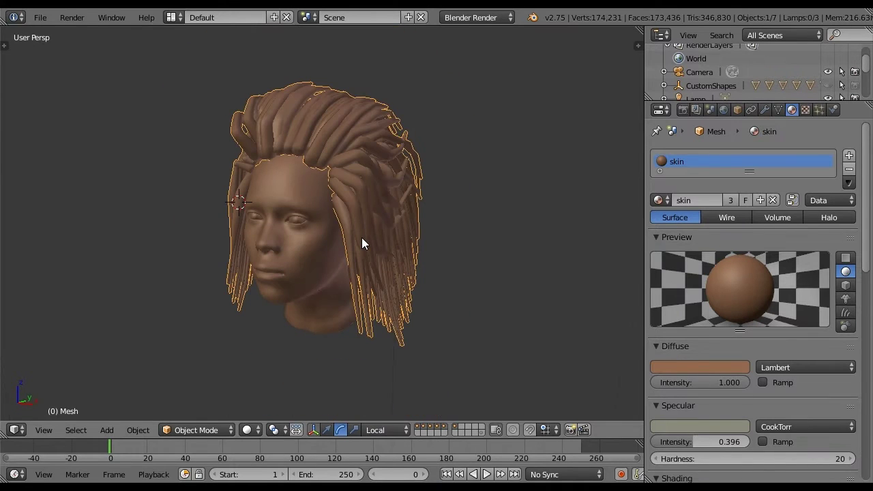
{"action": "left_click", "coordinate": [250, 421]}
{"action": "left_click", "coordinate": [279, 339]}
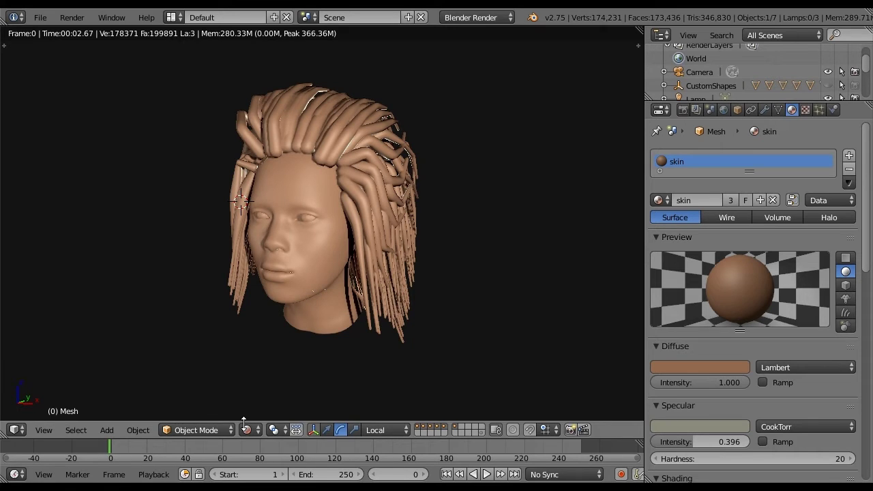
{"action": "left_click", "coordinate": [247, 429]}
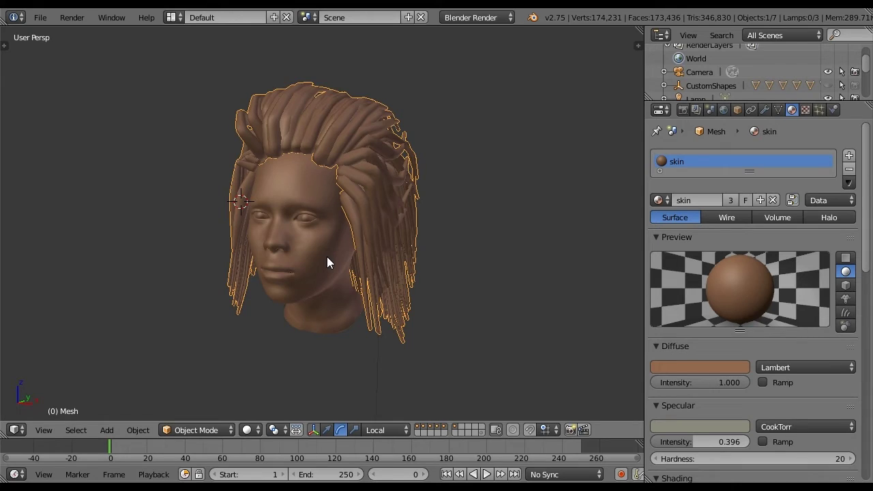
{"action": "middle_click_drag", "start_coordinate": [326, 256], "coordinate": [336, 256]}
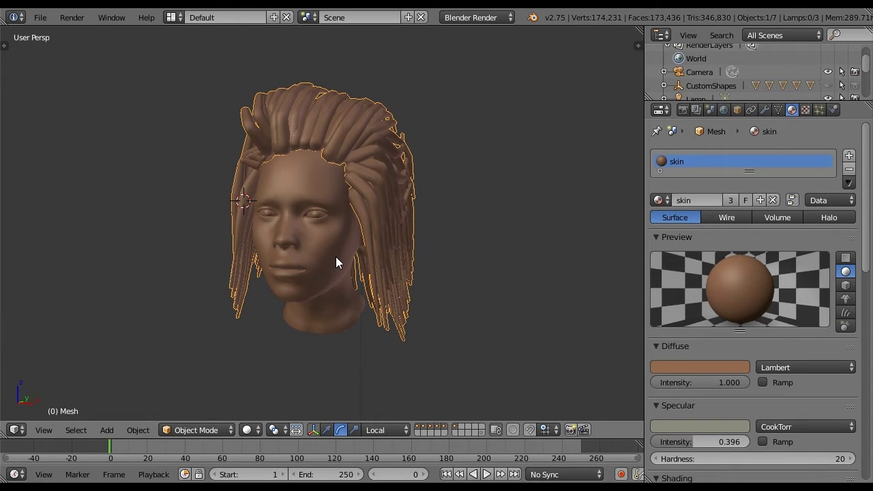
{"action": "middle_click_drag", "start_coordinate": [336, 256], "coordinate": [348, 257]}
{"action": "left_click", "coordinate": [204, 430]}
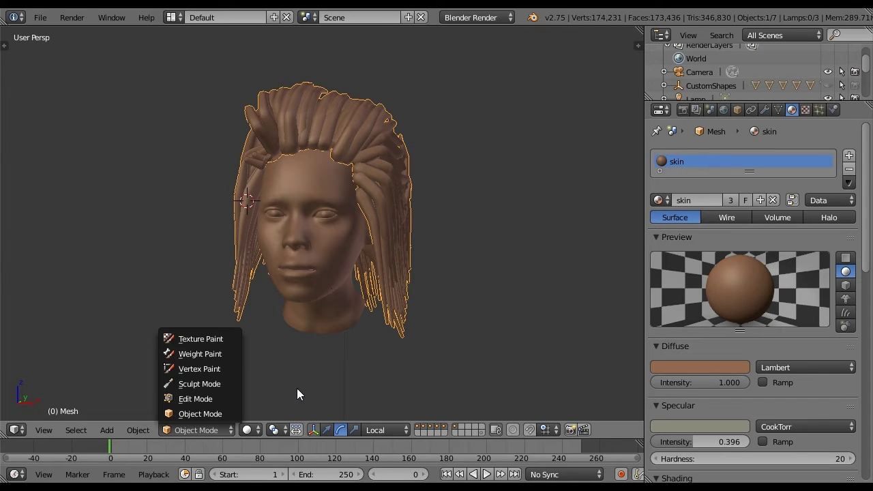
{"action": "middle_click_drag", "start_coordinate": [297, 388], "coordinate": [347, 263]}
{"action": "scroll", "coordinate": [316, 264], "scroll_direction": "up", "scroll_amount": 1}
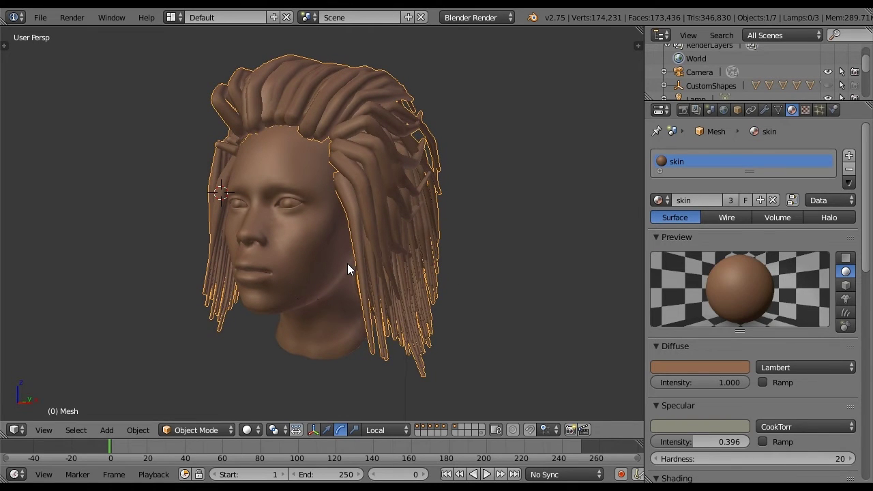
{"action": "middle_click_drag", "start_coordinate": [347, 263], "coordinate": [369, 273]}
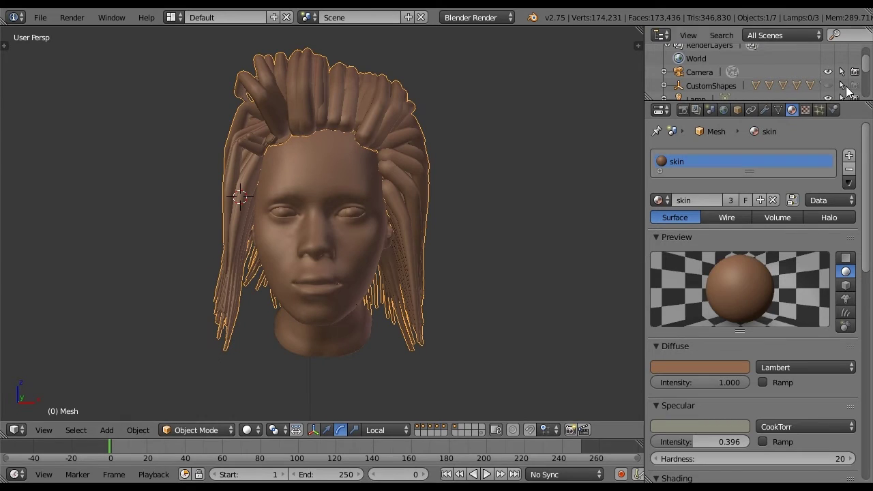
Step: Apply the Skin and Subsurf modifiers to the hair mesh
{"action": "left_click", "coordinate": [763, 109]}
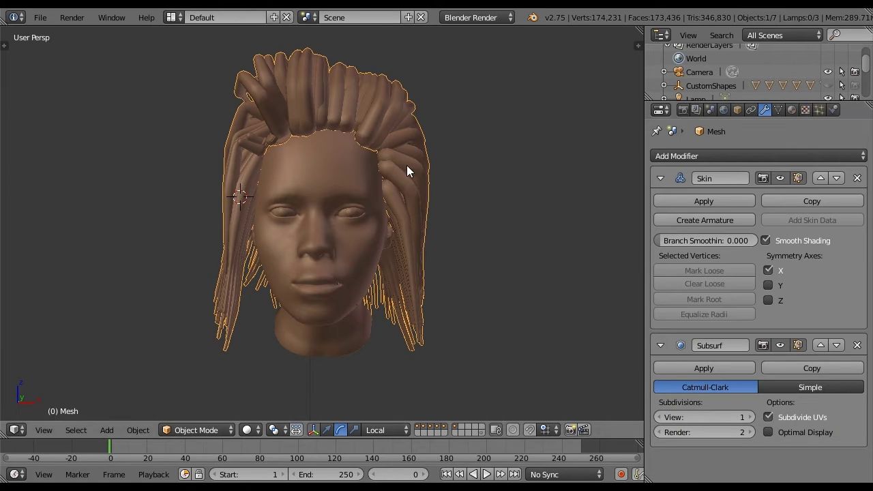
{"action": "scroll", "coordinate": [407, 169], "scroll_direction": "up", "scroll_amount": 1}
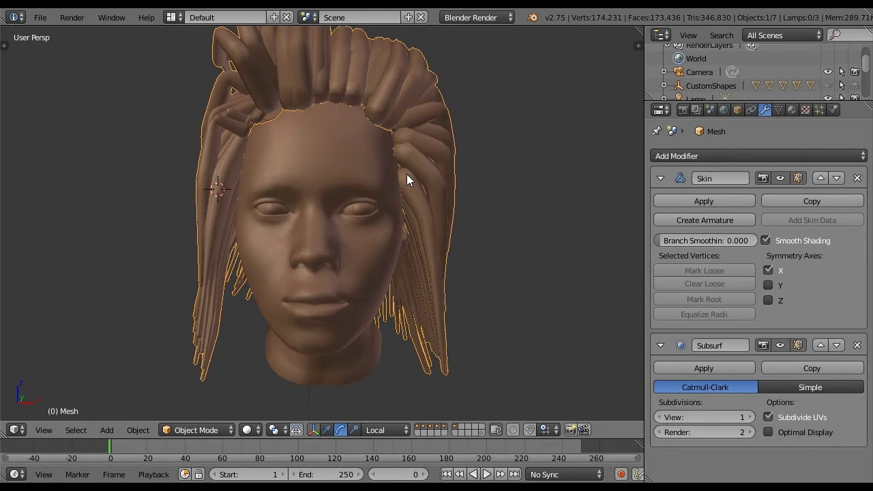
{"action": "middle_click_drag", "start_coordinate": [347, 94], "coordinate": [338, 158], "text": "shift"}
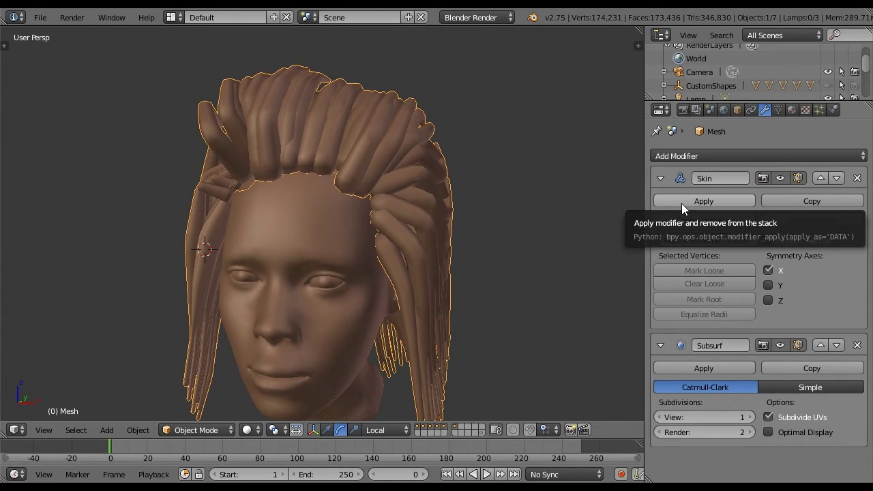
{"action": "left_click", "coordinate": [682, 202]}
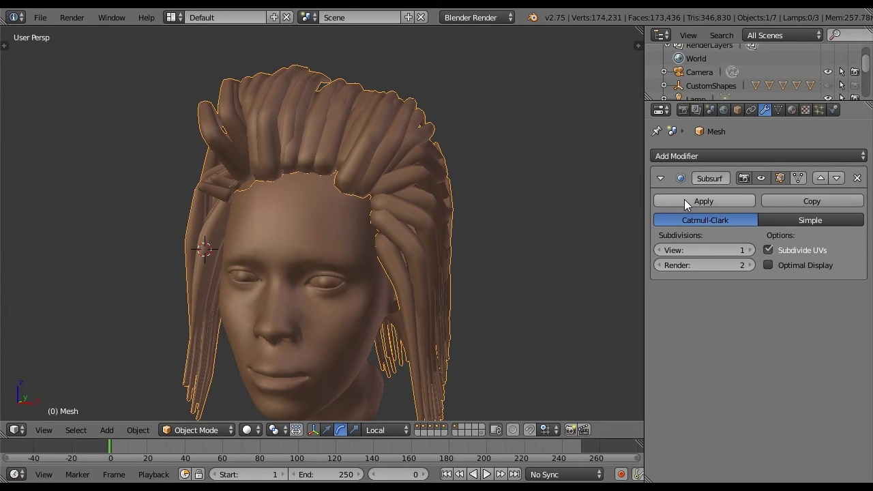
{"action": "left_click", "coordinate": [684, 201]}
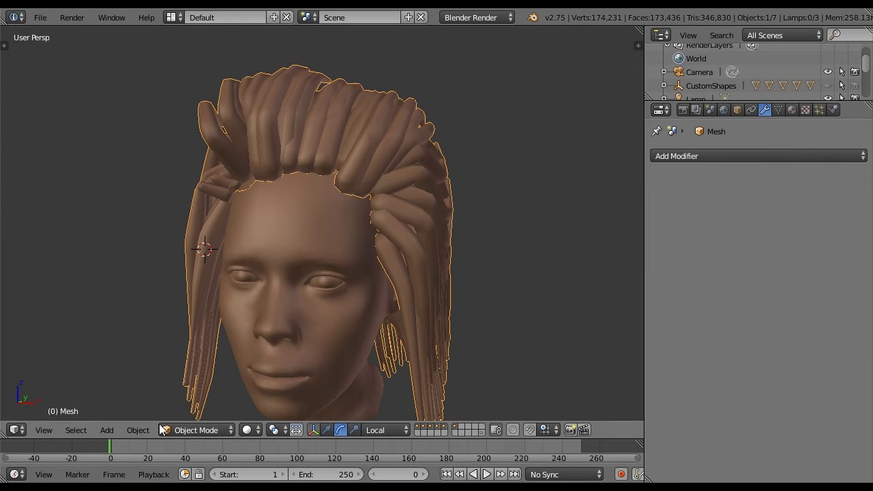
Step: Enter Edit Mode on the hair mesh and limit the selection to visible geometry
{"action": "left_click", "coordinate": [205, 427]}
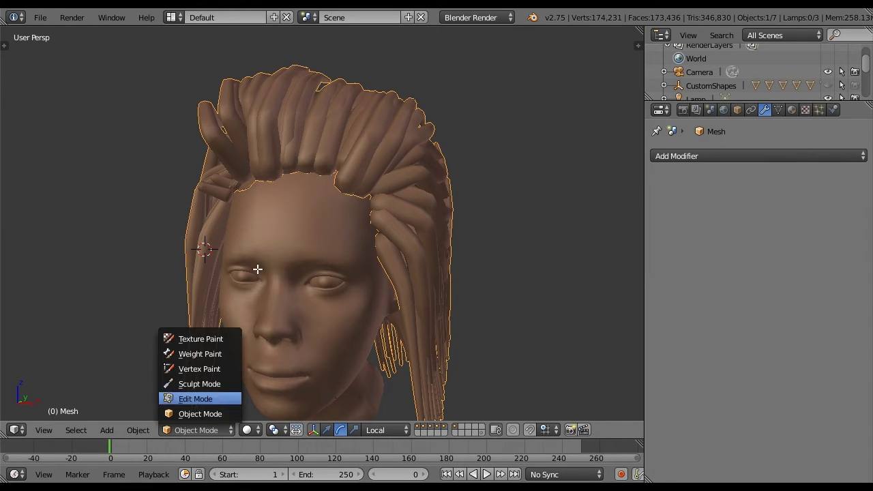
{"action": "left_click", "coordinate": [197, 399]}
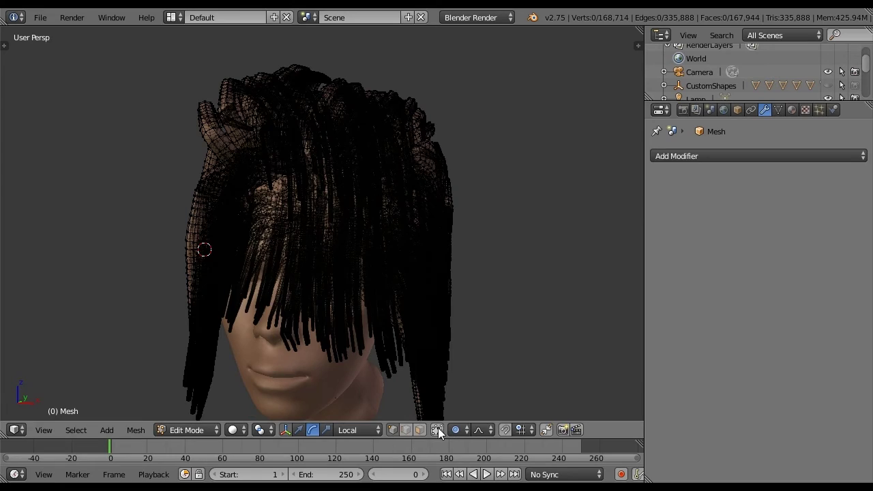
{"action": "left_click", "coordinate": [436, 429]}
Step: Select the whole overlapping strand at the front centre of the hairline and delete its vertices
{"action": "middle_click_drag", "start_coordinate": [308, 171], "coordinate": [321, 132]}
{"action": "right_click", "coordinate": [320, 132]}
{"action": "scroll", "coordinate": [316, 130], "scroll_direction": "up", "scroll_amount": 5}
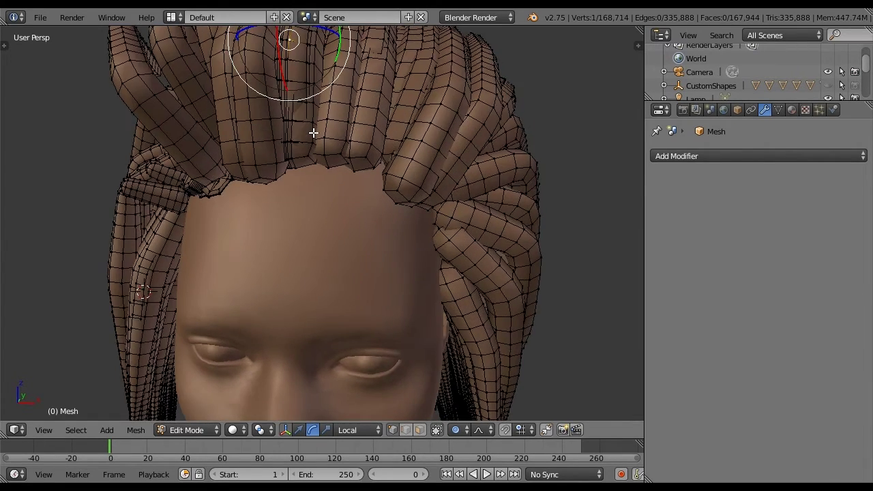
{"action": "scroll", "coordinate": [313, 132], "scroll_direction": "down", "scroll_amount": 2}
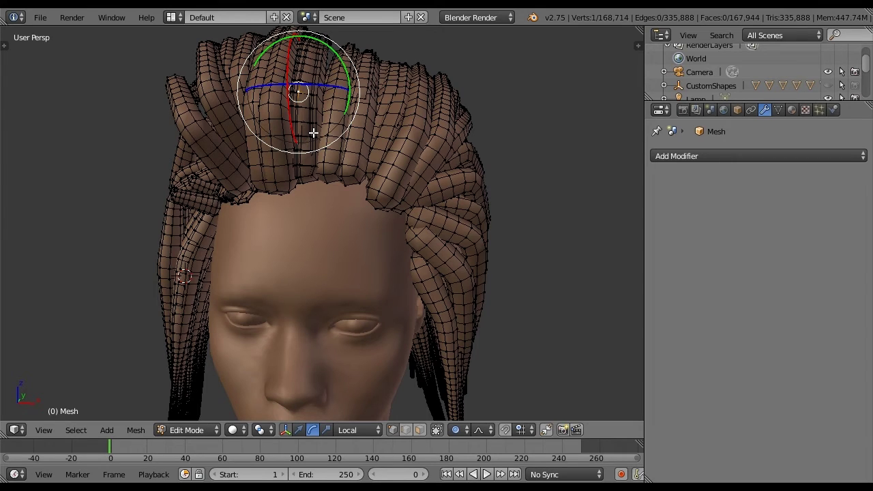
{"action": "key", "text": "ctrl+l"}
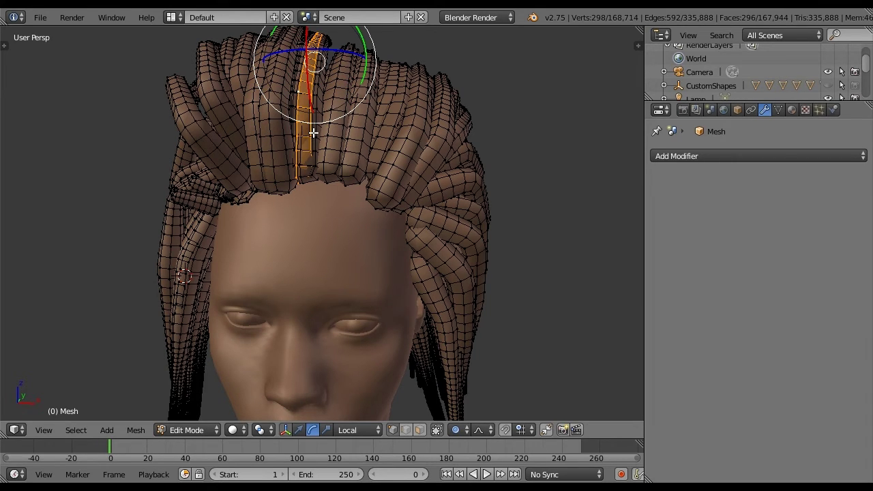
{"action": "key", "text": "x"}
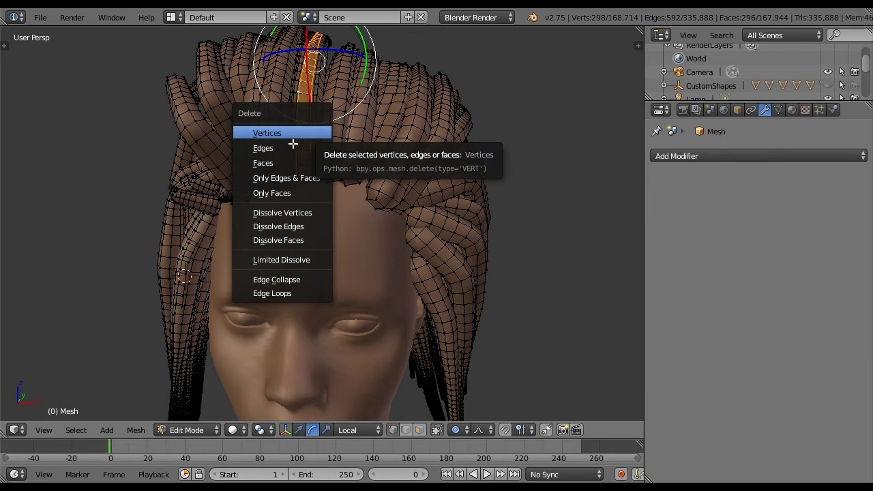
{"action": "key", "text": "Return"}
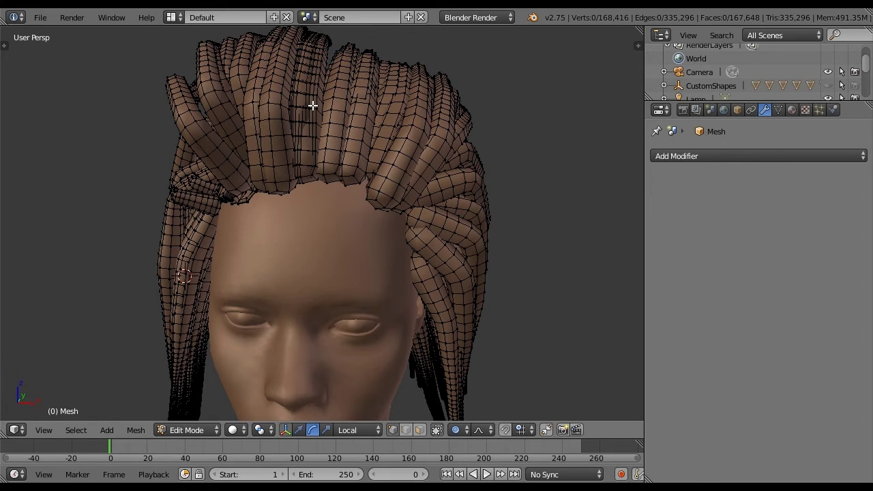
Step: Delete the faces of two more overlapping strands at the front centre, selecting each complete linked strand first
{"action": "right_click", "coordinate": [312, 106]}
{"action": "key", "text": "ctrl+l"}
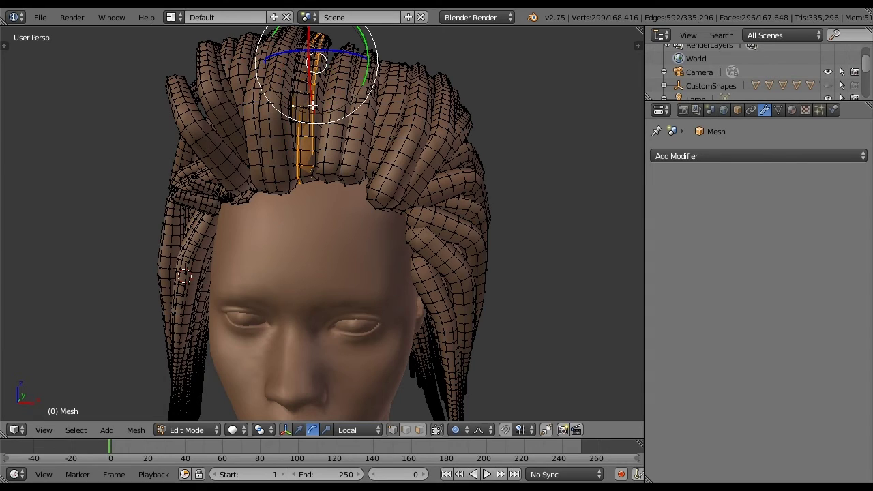
{"action": "key", "text": "x"}
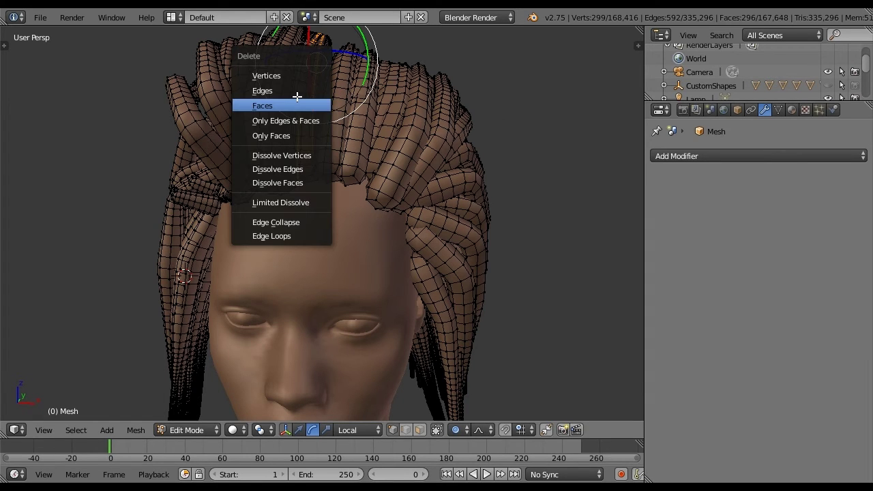
{"action": "key", "text": "Return"}
{"action": "right_click", "coordinate": [294, 94]}
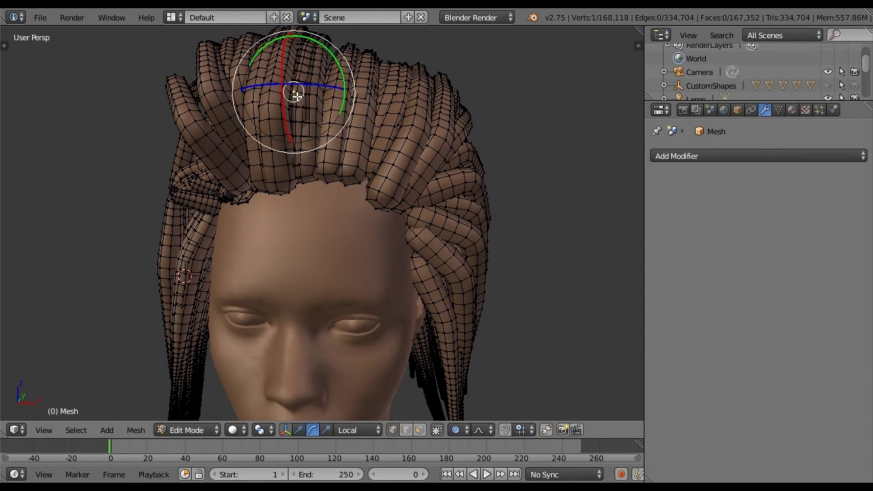
{"action": "key", "text": "ctrl+l"}
{"action": "key", "text": "x"}
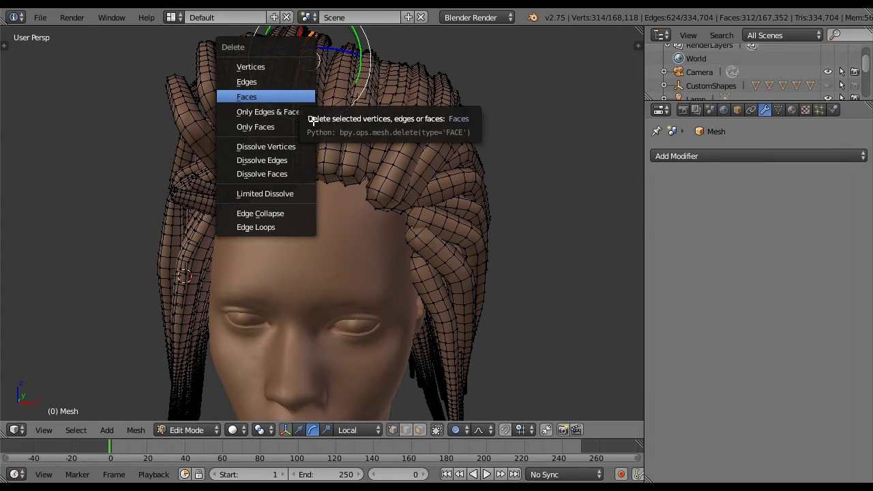
{"action": "key", "text": "Return"}
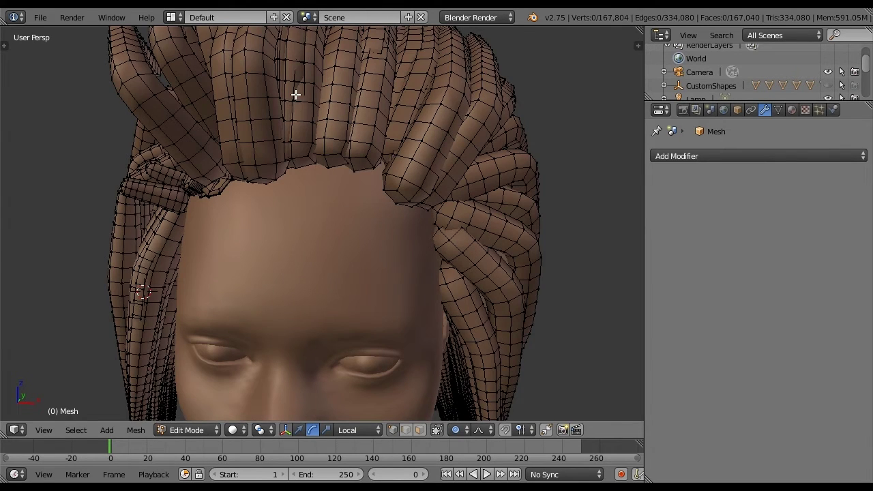
Step: Check the linked strands bunched above the centre of the forehead, select the narrow overlapping one, and delete its faces
{"action": "right_click", "coordinate": [298, 77]}
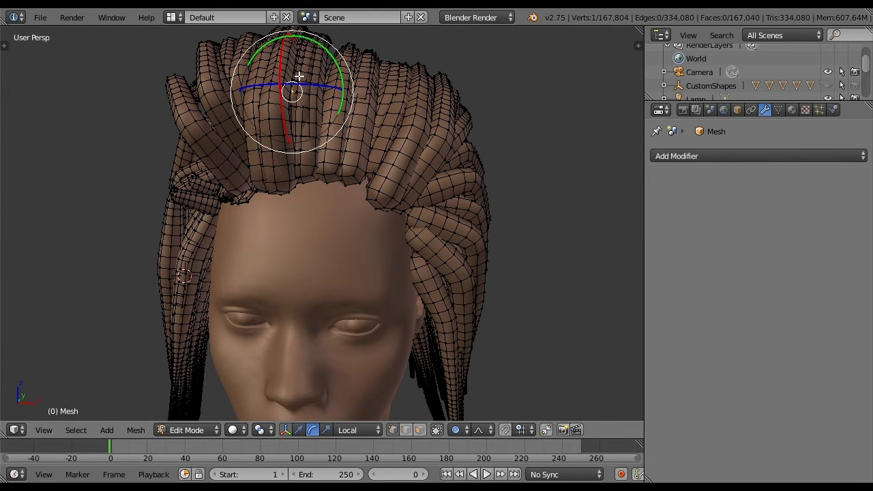
{"action": "key", "text": "l"}
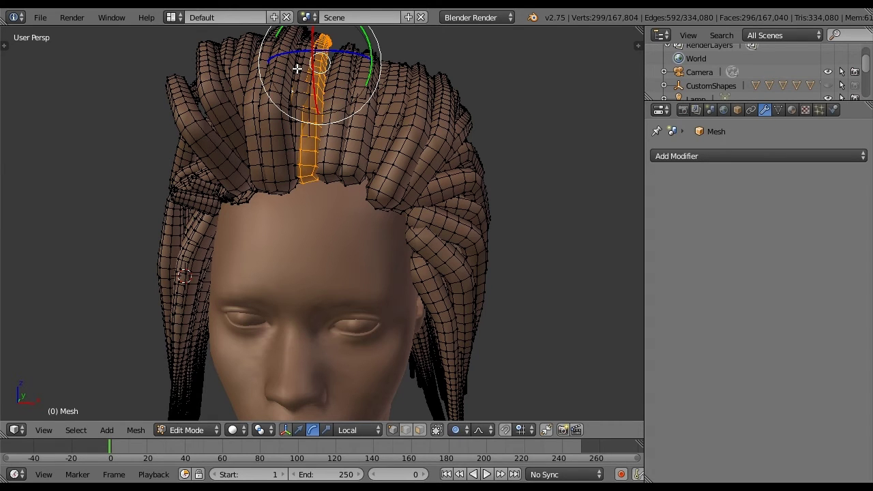
{"action": "right_click", "coordinate": [298, 68]}
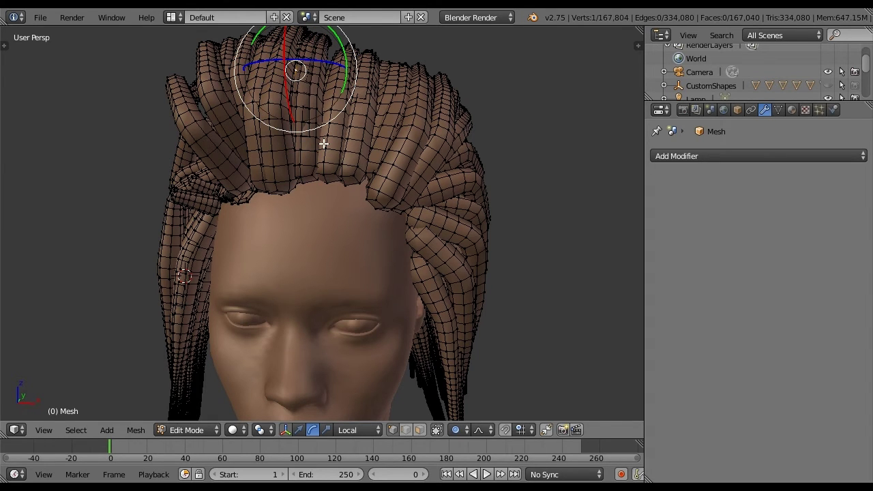
{"action": "key", "text": "l"}
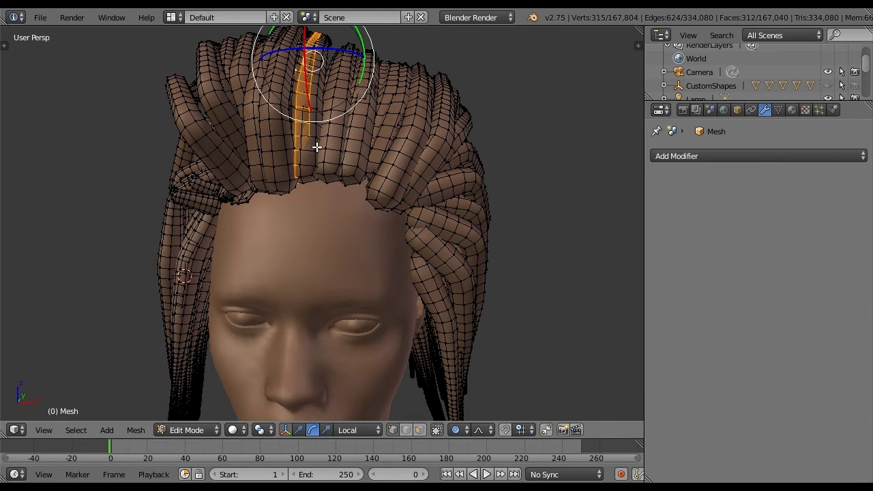
{"action": "middle_click_drag", "start_coordinate": [316, 147], "coordinate": [282, 58]}
{"action": "right_click", "coordinate": [292, 43]}
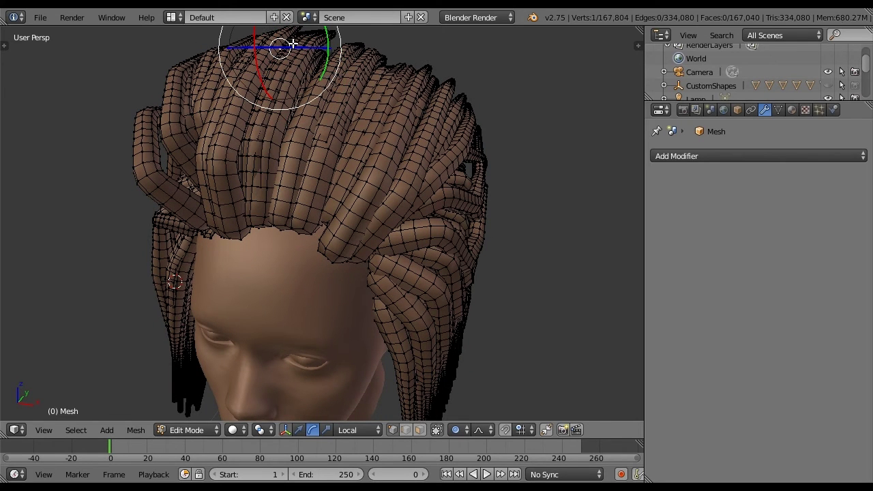
{"action": "key", "text": "l"}
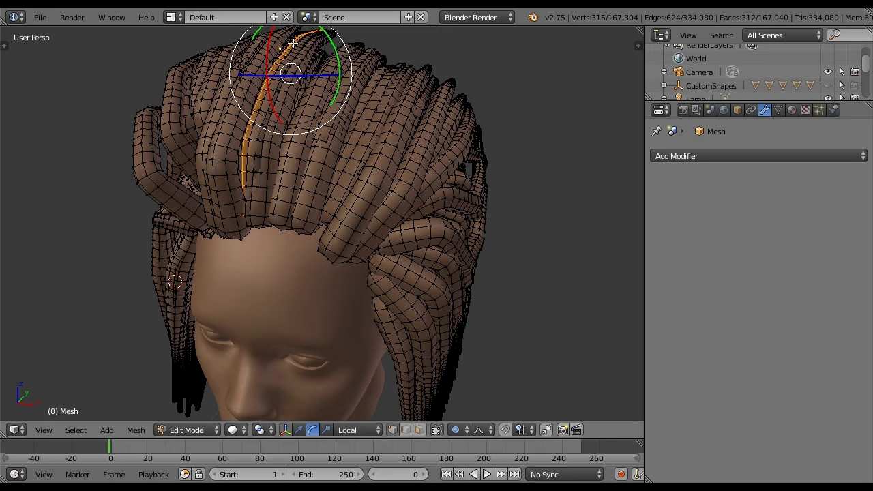
{"action": "right_click", "coordinate": [293, 44]}
{"action": "key", "text": "l"}
{"action": "key", "text": "x"}
{"action": "left_click", "coordinate": [272, 74]}
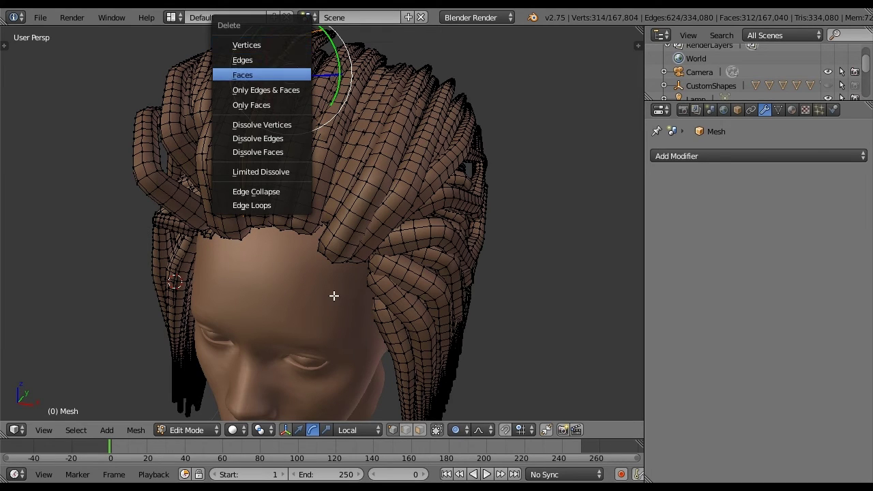
Step: Return the hair mesh to Object Mode and inspect the cleaned-up strands from the side
{"action": "scroll", "coordinate": [334, 296], "scroll_direction": "down", "scroll_amount": 2}
{"action": "middle_click_drag", "start_coordinate": [359, 277], "coordinate": [367, 256]}
{"action": "left_click", "coordinate": [182, 428]}
{"action": "left_click", "coordinate": [195, 414]}
{"action": "middle_click_drag", "start_coordinate": [353, 301], "coordinate": [378, 266]}
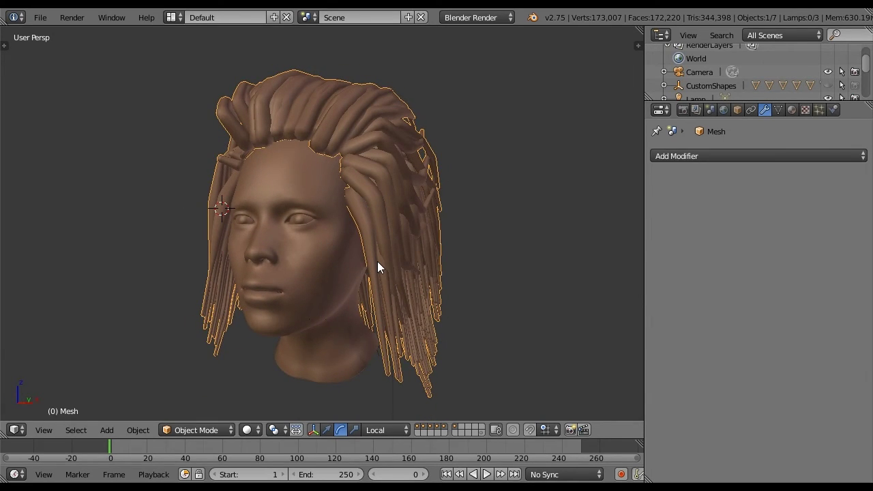